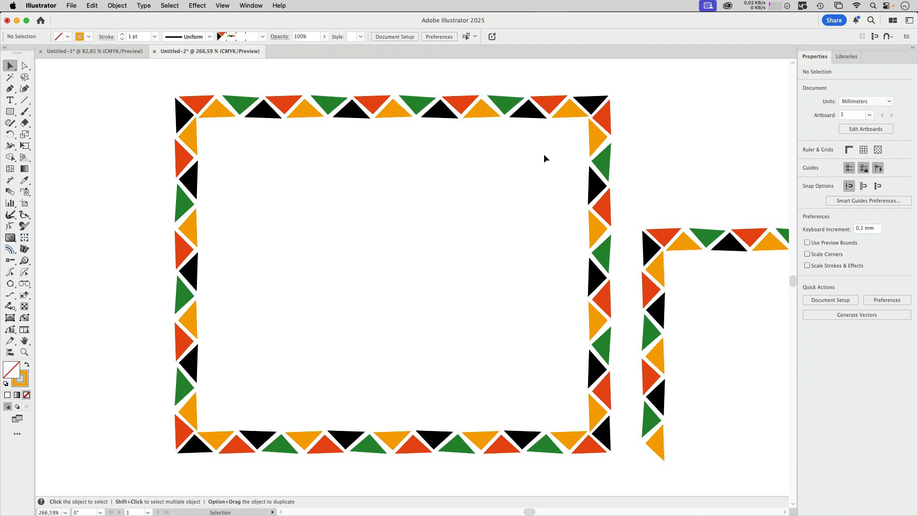
Step: Examine how the triangle pattern runs along the sides and around the corners of the rectangular frame and the stepped paths
key(space)
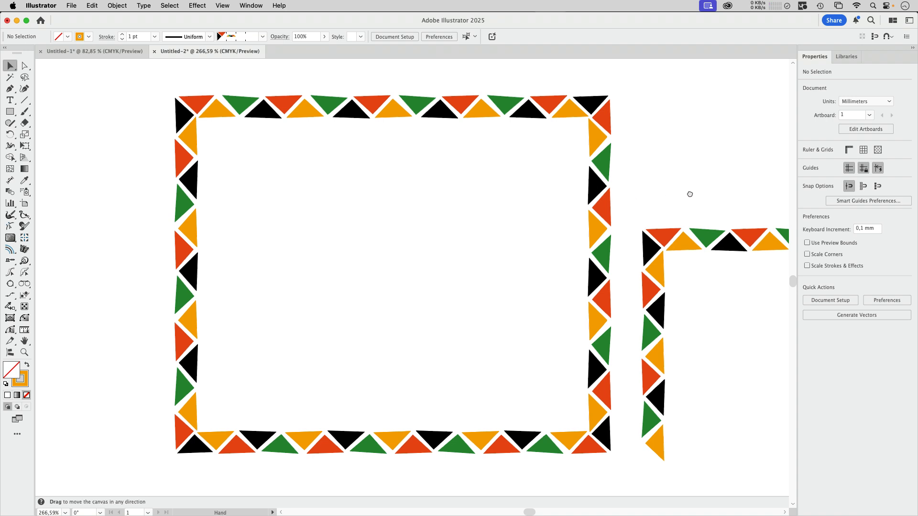
drag(690, 194, 302, 244)
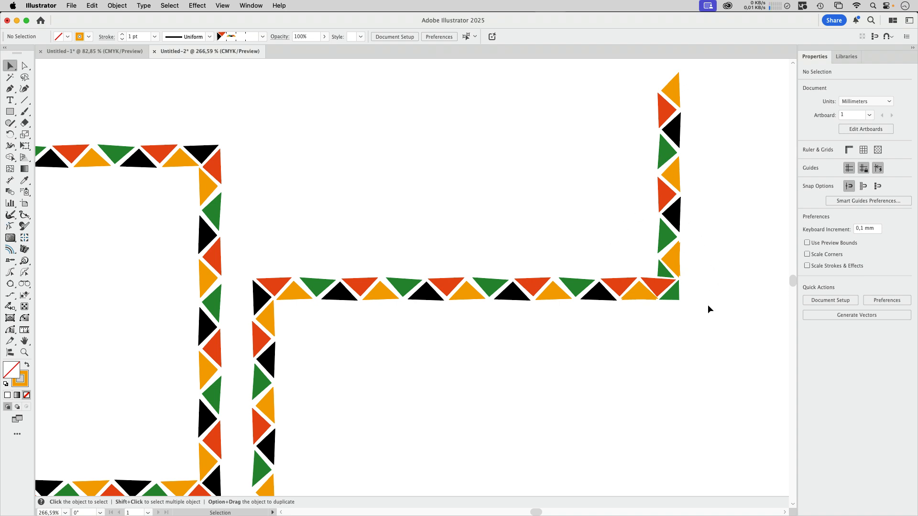
key(space)
drag(398, 351, 682, 305)
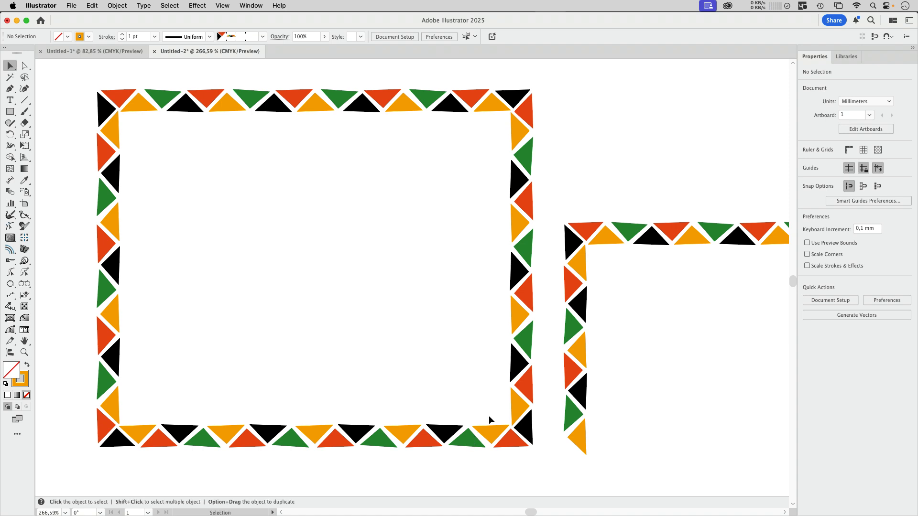
key(space)
drag(483, 419, 449, 201)
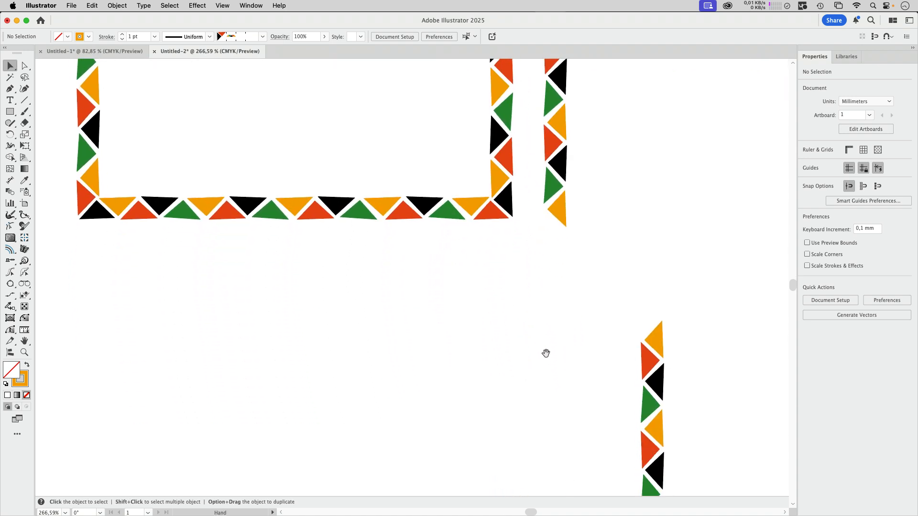
drag(545, 352, 530, 95)
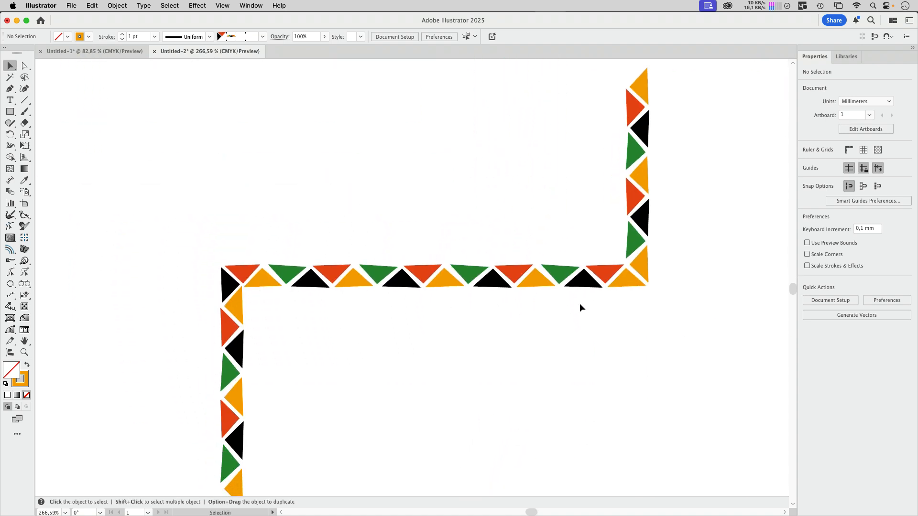
scroll(388, 177, left, 10)
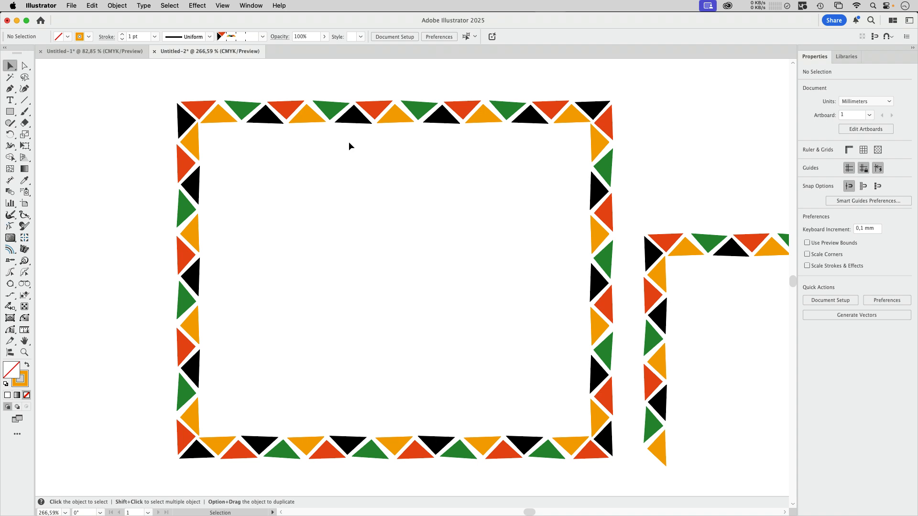
drag(349, 142, 338, 177)
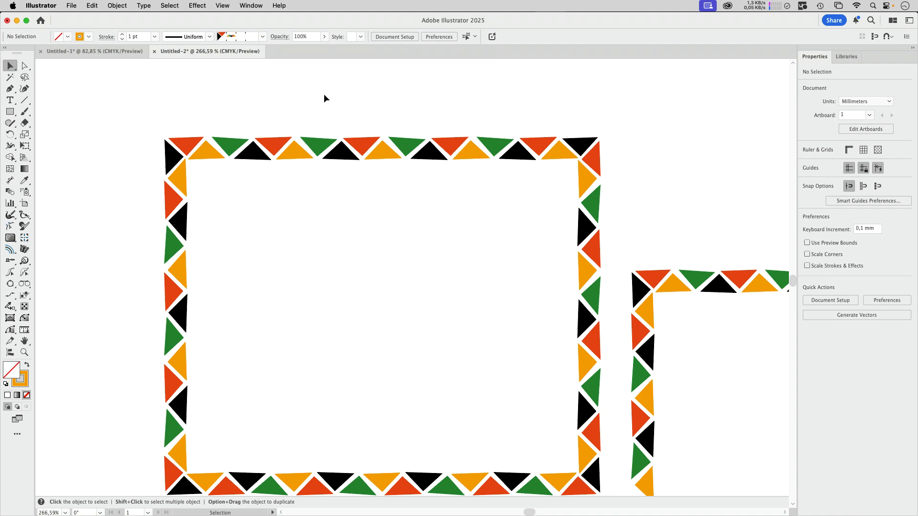
Step: Draw rectangles of about 18.8 × 12.6 mm around a repeat on the frame's upper side and about 10.3 × 12 mm around its upper-left corner
click(10, 111)
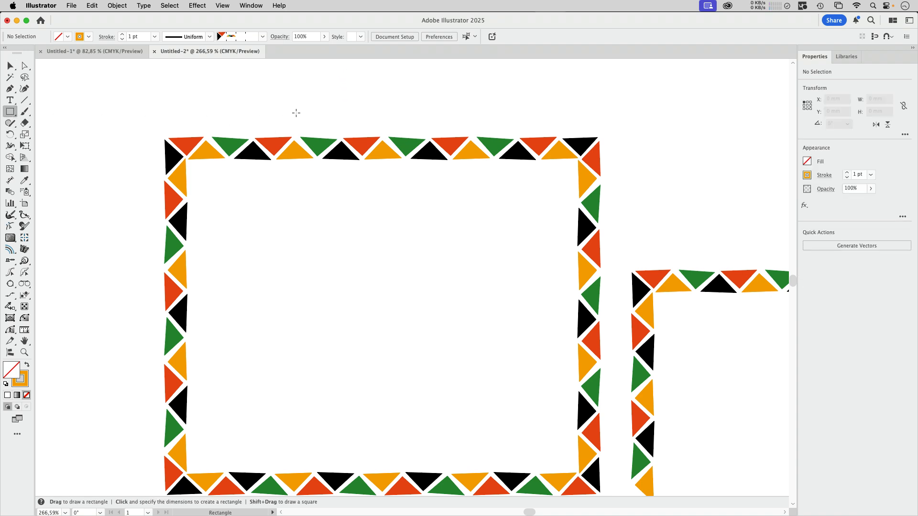
mouse_move(293, 119)
mouse_down()
mouse_move(302, 153)
mouse_move(321, 171)
mouse_move(383, 180)
mouse_up()
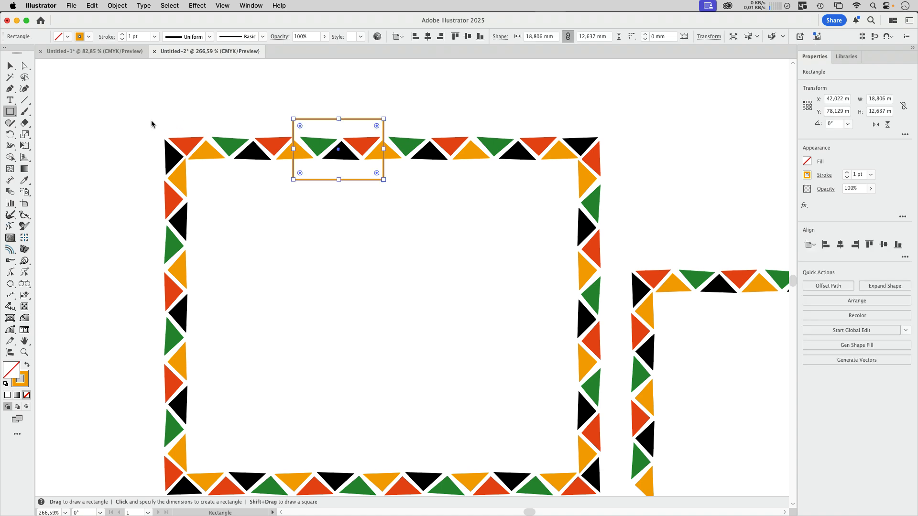
drag(155, 121, 206, 180)
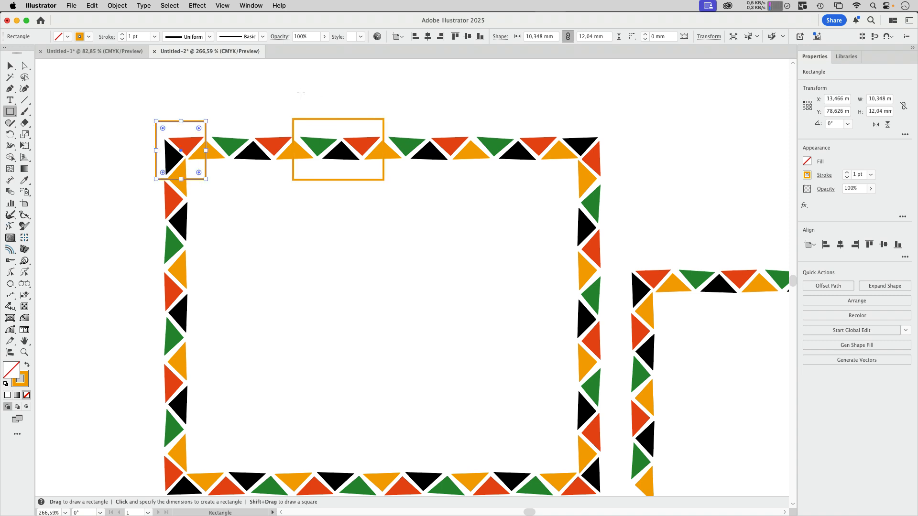
key(v)
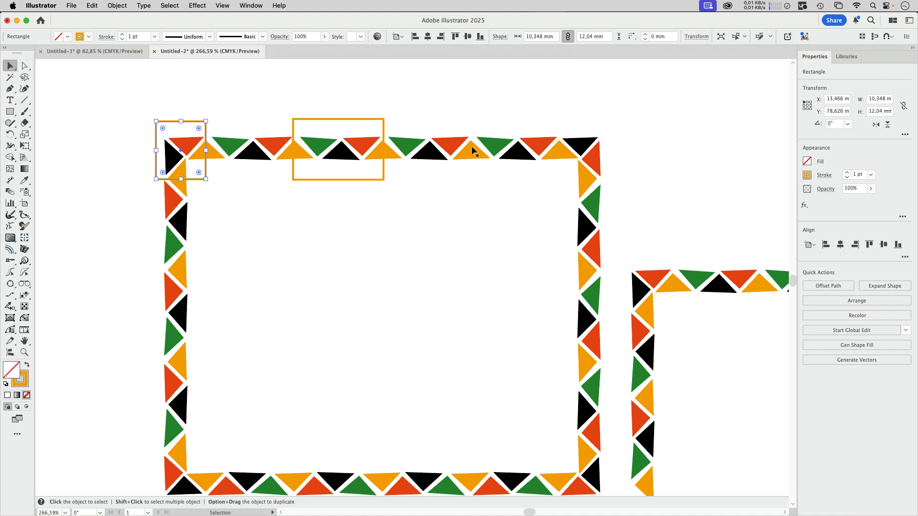
drag(369, 120, 469, 125)
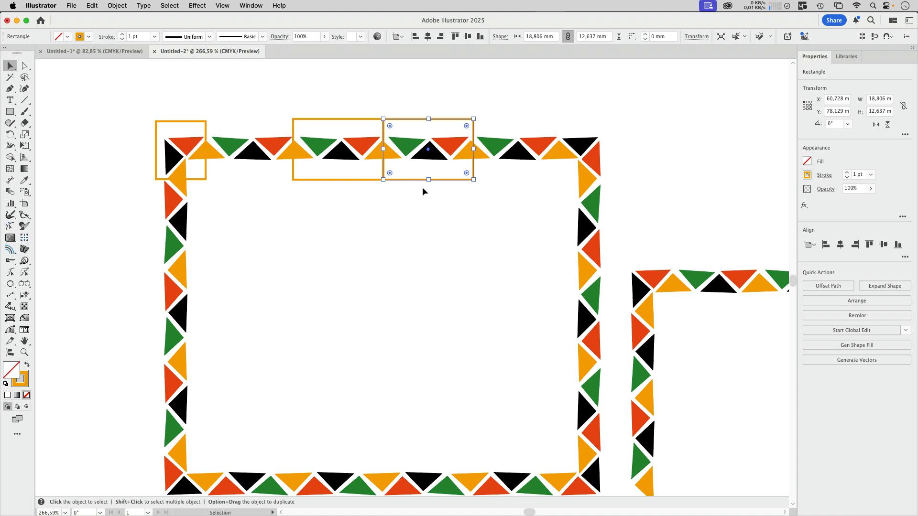
key(Delete)
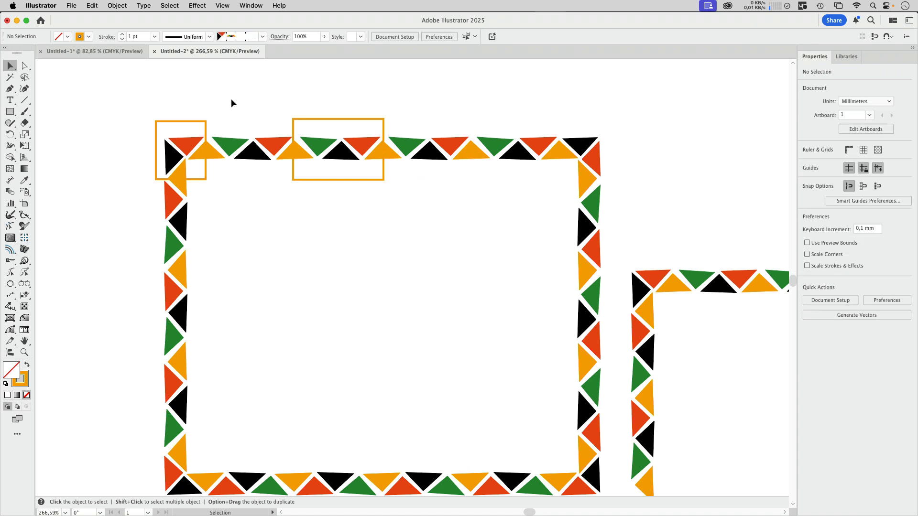
Step: Draw a square about 13.4 mm wide in the empty space above the frame's upper-left corner
key(m)
scroll(261, 122, up, 5)
drag(149, 113, 213, 178)
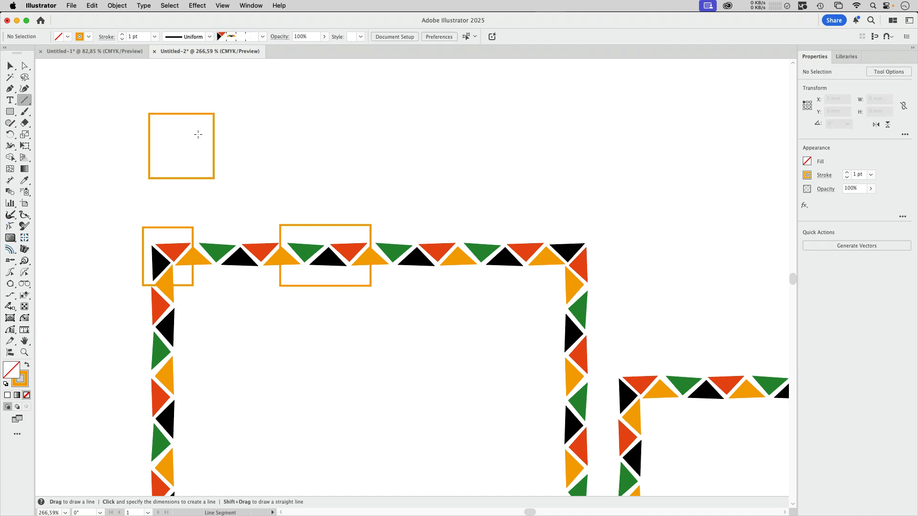
Step: Draw an L-shaped path with the Pen tool from the midpoint of the square's right edge through its centre to the bottom edge's midpoint
key(super+shift+a)
click(10, 88)
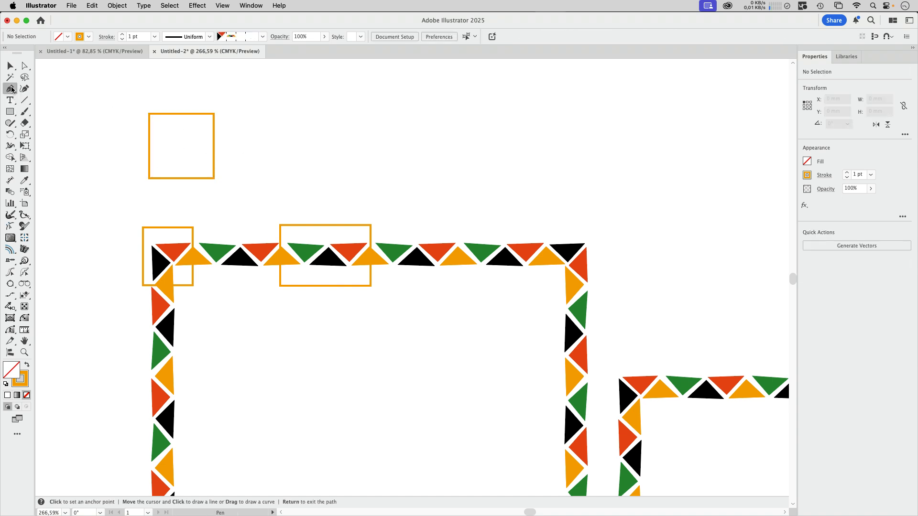
click(213, 147)
click(181, 146)
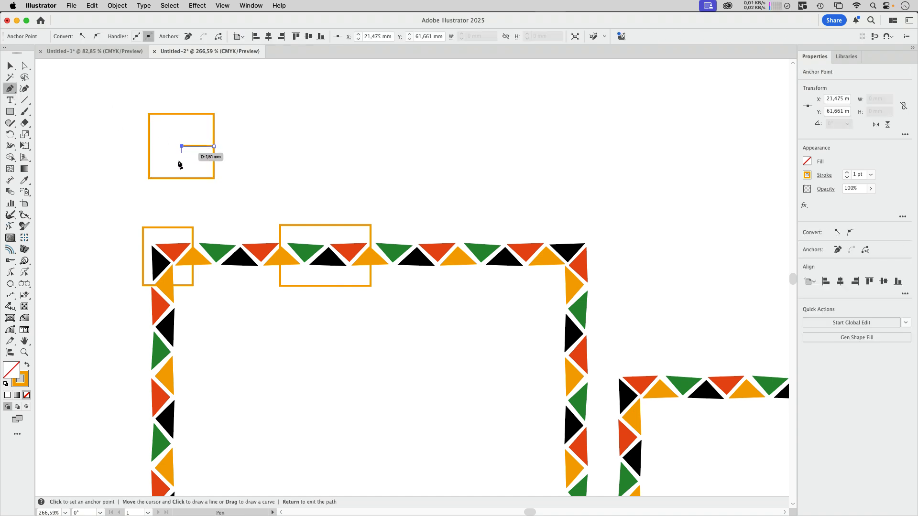
click(181, 178)
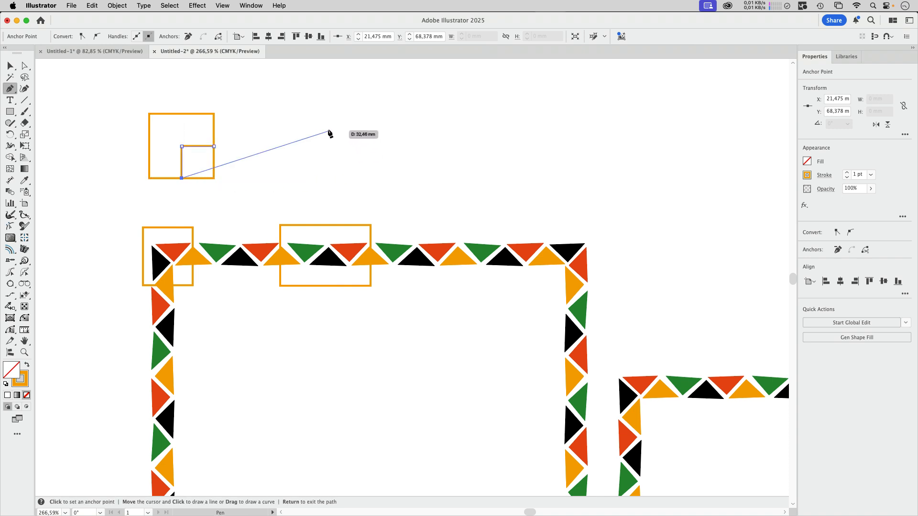
click(10, 66)
click(285, 84)
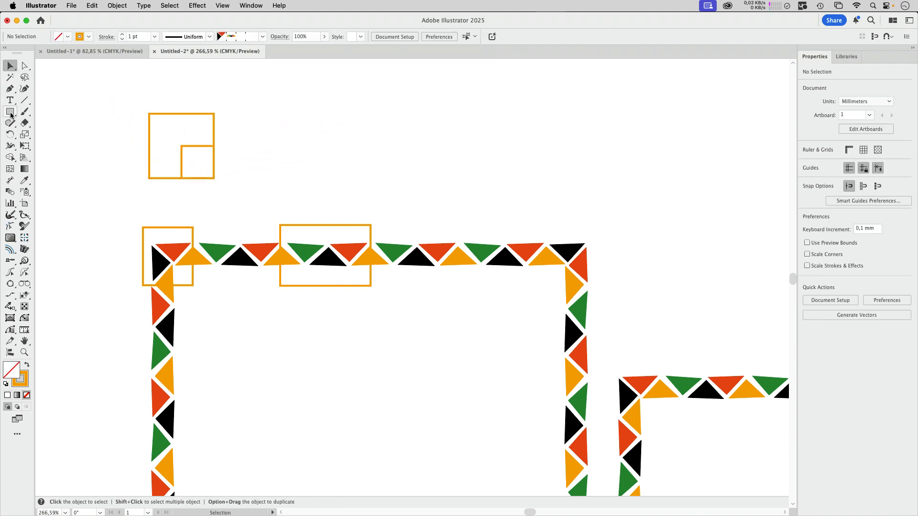
Step: Draw a rectangle about 34.2 × 13.4 mm against the square's right side and a horizontal line through its middle
click(10, 111)
drag(213, 115, 378, 178)
click(25, 100)
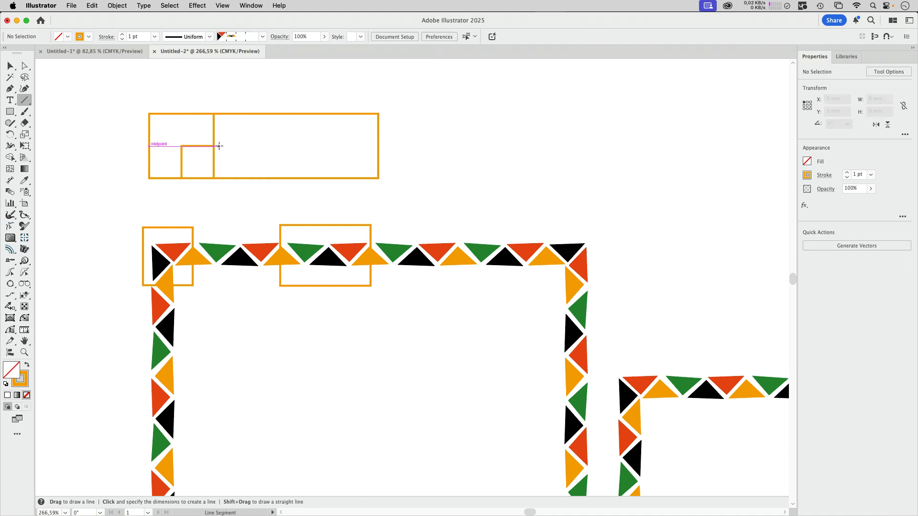
drag(213, 146, 379, 146)
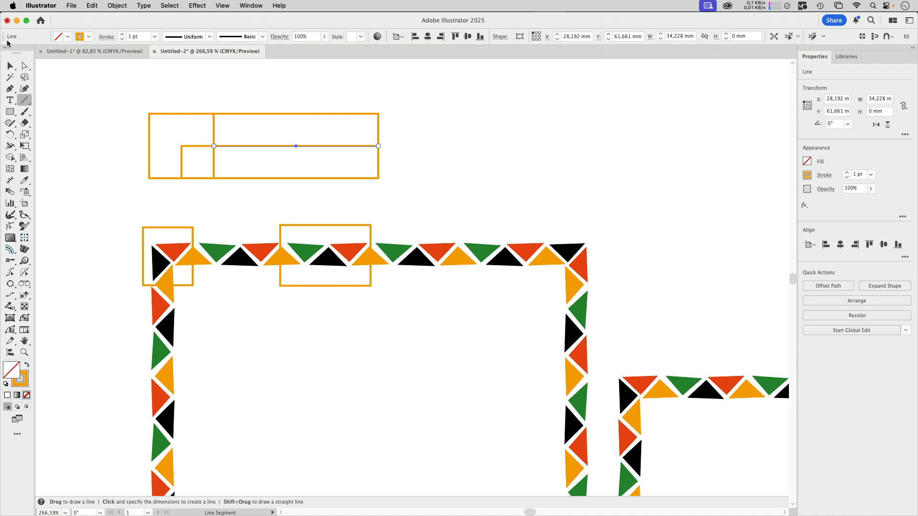
click(10, 66)
click(510, 103)
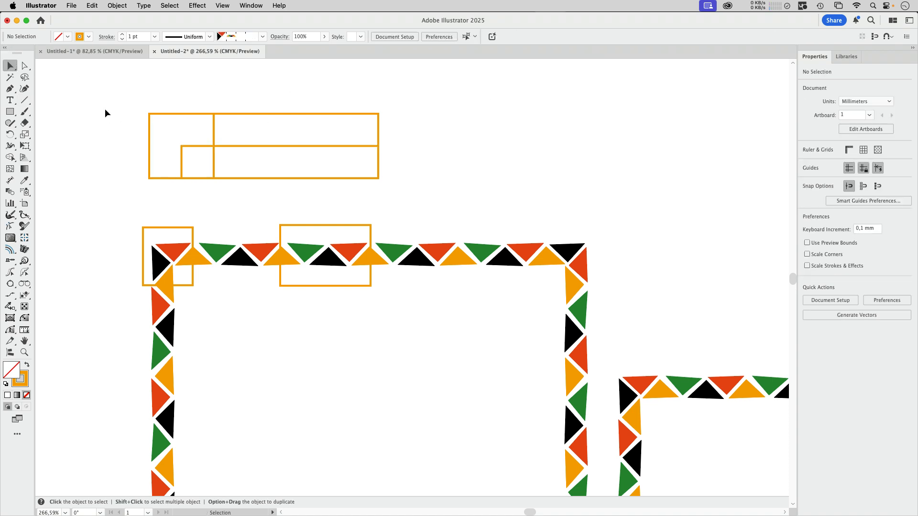
Step: Duplicate the square with its L-shaped path, rotate the copy 180° and attach it to the right end of the long rectangle
drag(171, 135, 456, 139)
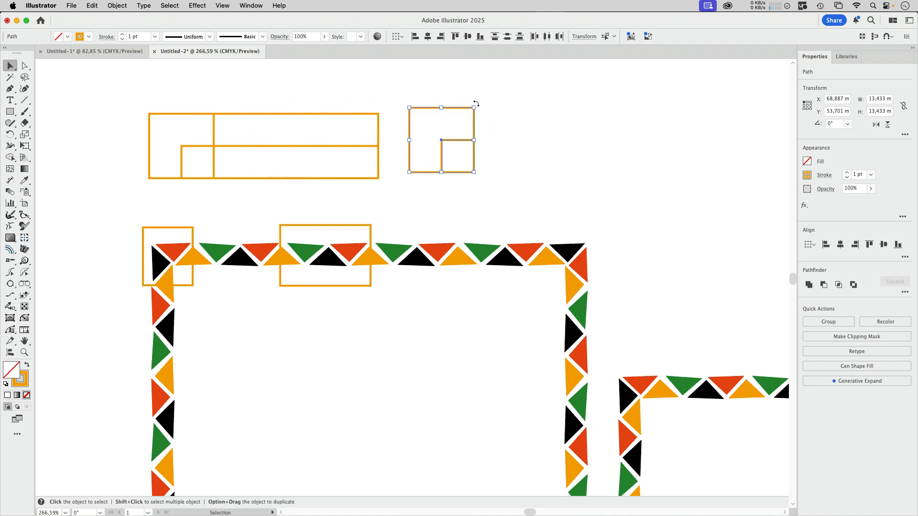
drag(477, 104, 391, 146)
click(494, 145)
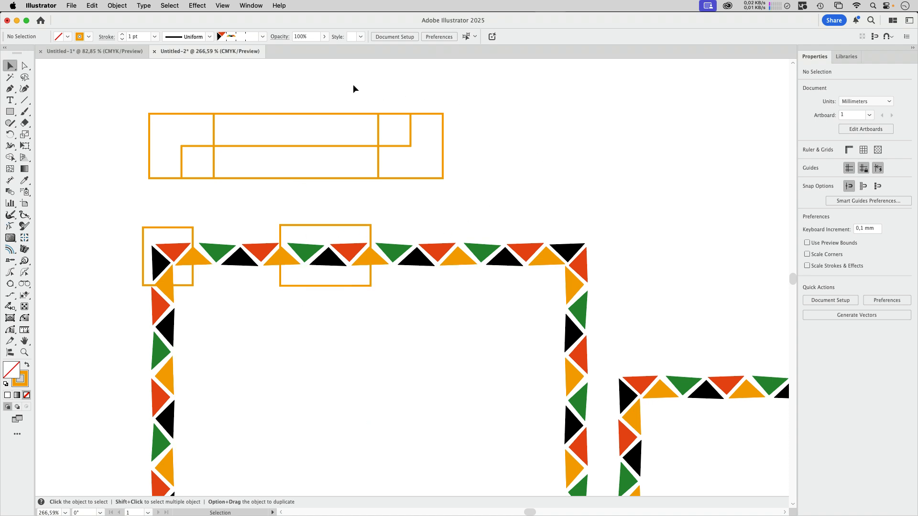
Step: In the Untitled-1 document, duplicate the orange triangle horizontally to the right of the red triangle
click(98, 52)
drag(319, 206, 460, 264)
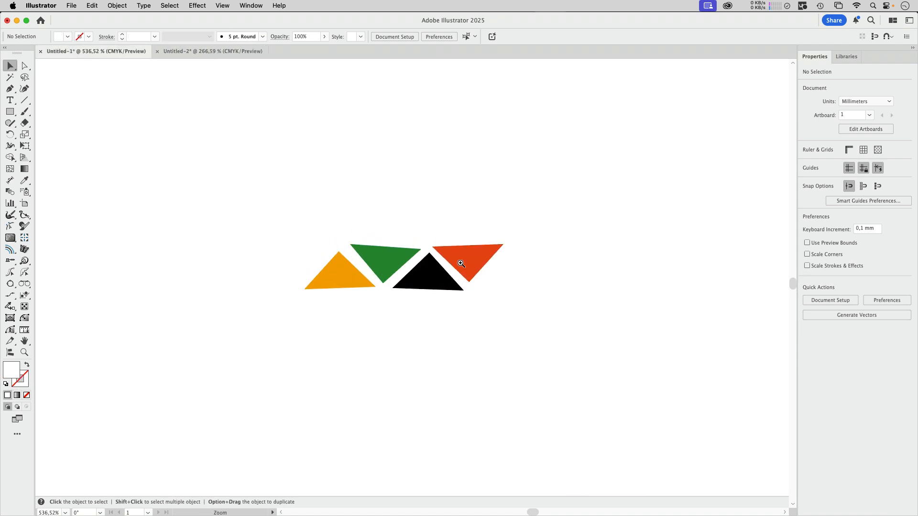
drag(386, 295, 526, 307)
drag(468, 300, 369, 280)
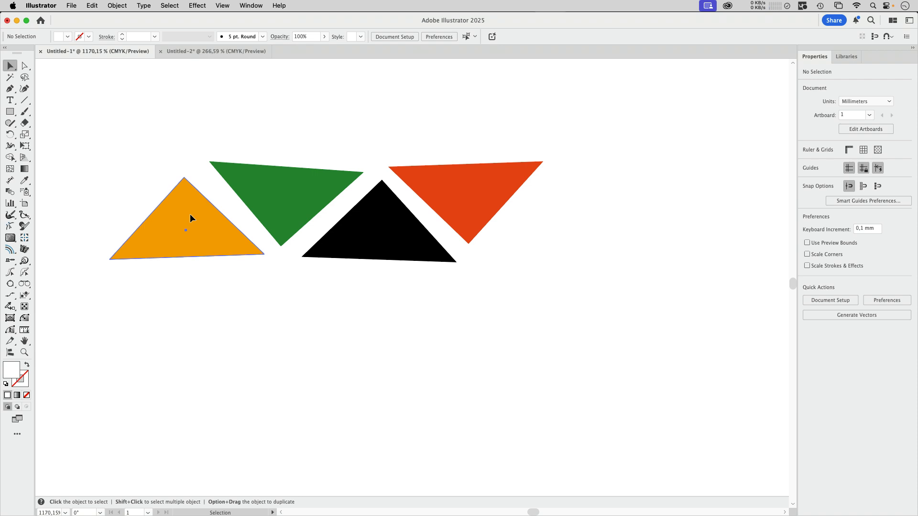
drag(190, 217, 562, 234)
click(580, 122)
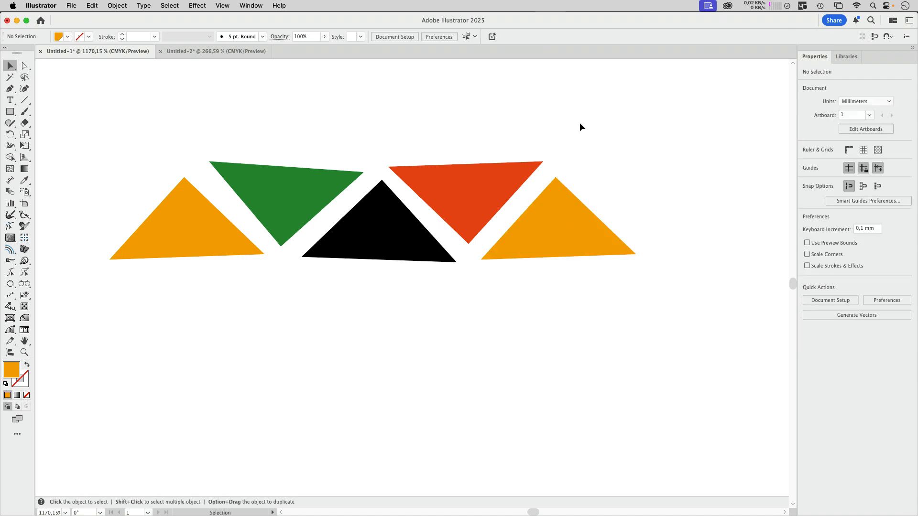
Step: Draw an unfilled, orange-stroked rectangle about 24.9 × 4.8 mm tightly enclosing the five triangles
click(10, 112)
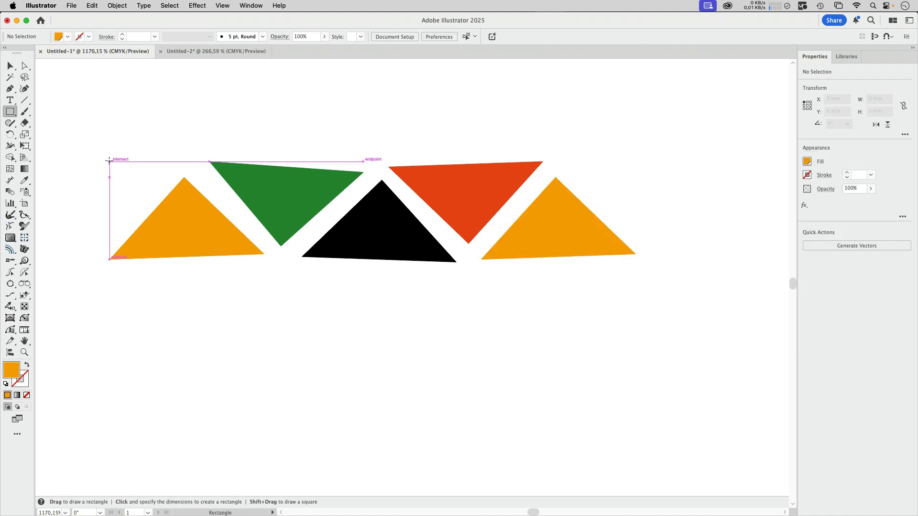
mouse_move(110, 162)
mouse_down()
mouse_move(308, 235)
mouse_move(429, 261)
mouse_move(636, 262)
mouse_up()
key(shift+x)
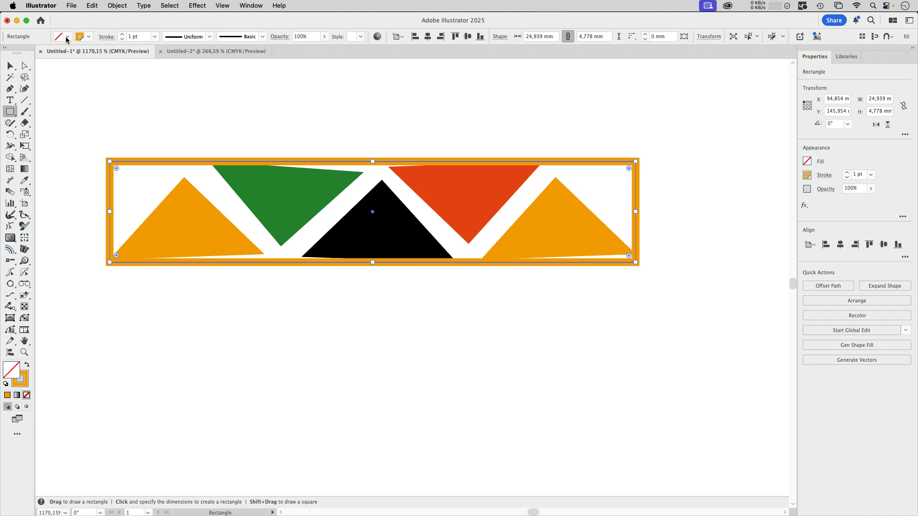
Step: Give the enclosing rectangle a blue stroke with a weight of 0.25 pt
click(89, 36)
click(53, 105)
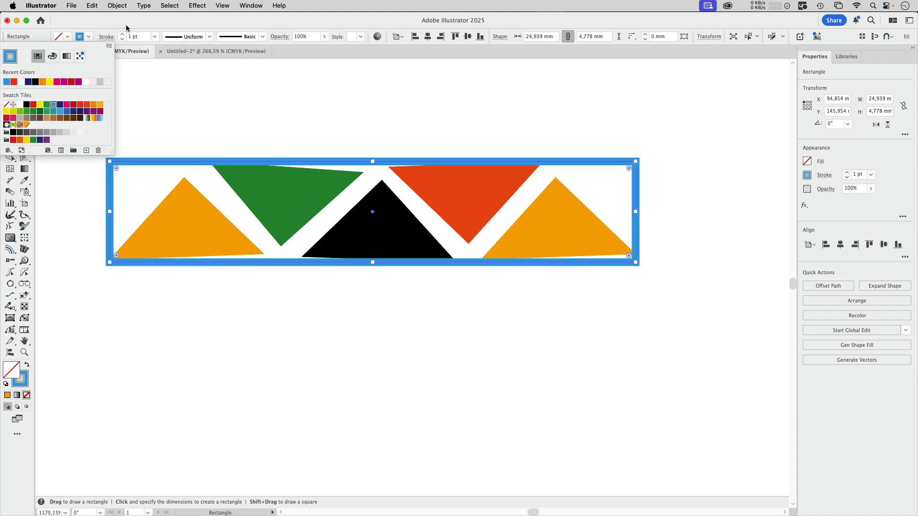
click(155, 37)
click(162, 61)
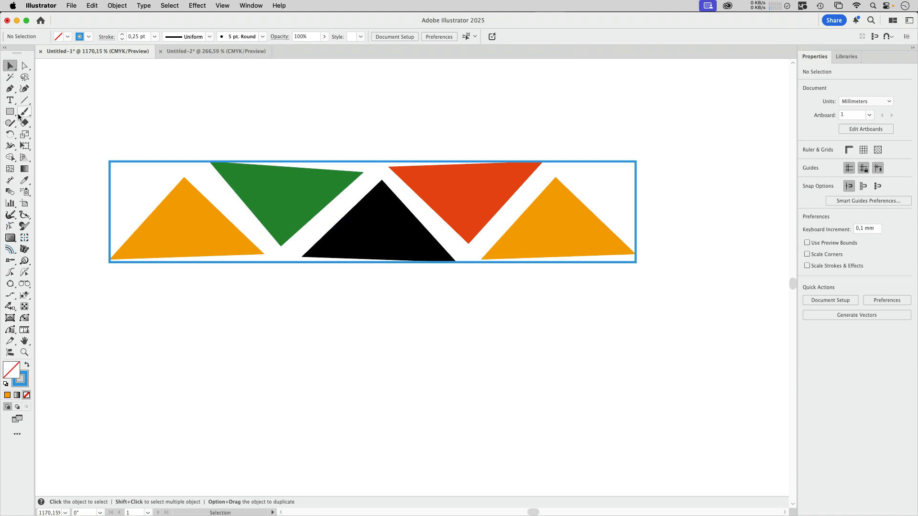
Step: Draw a horizontal line through the enclosing rectangle's centre across its full width, working in Outline view, and return to Preview
click(26, 101)
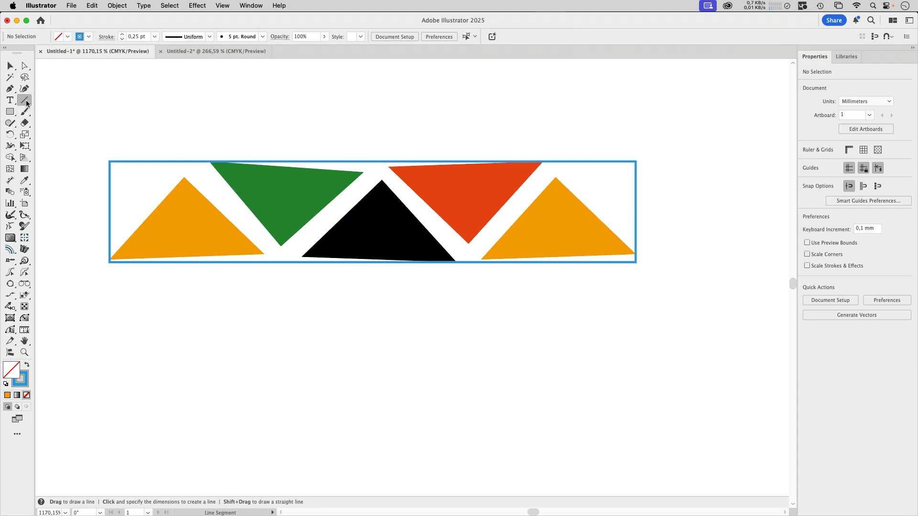
key(super+y)
drag(372, 212, 635, 213)
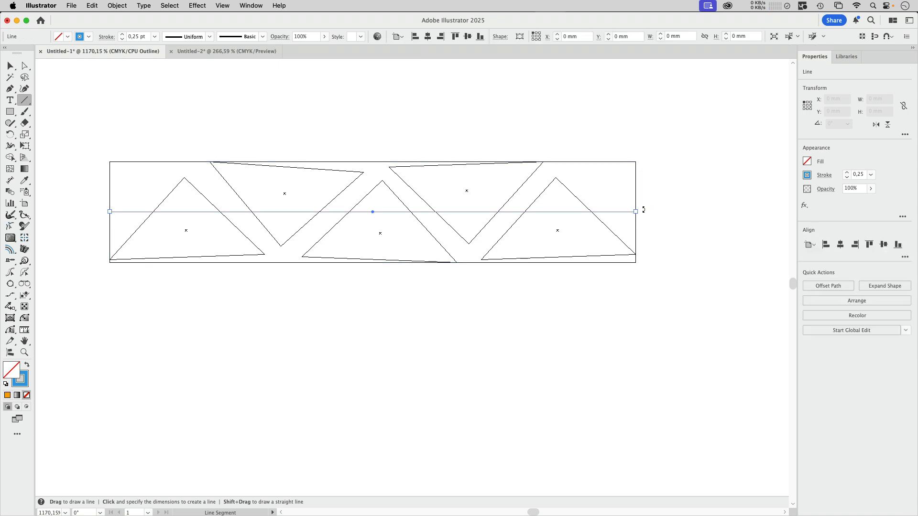
key(v)
click(599, 117)
key(super+y)
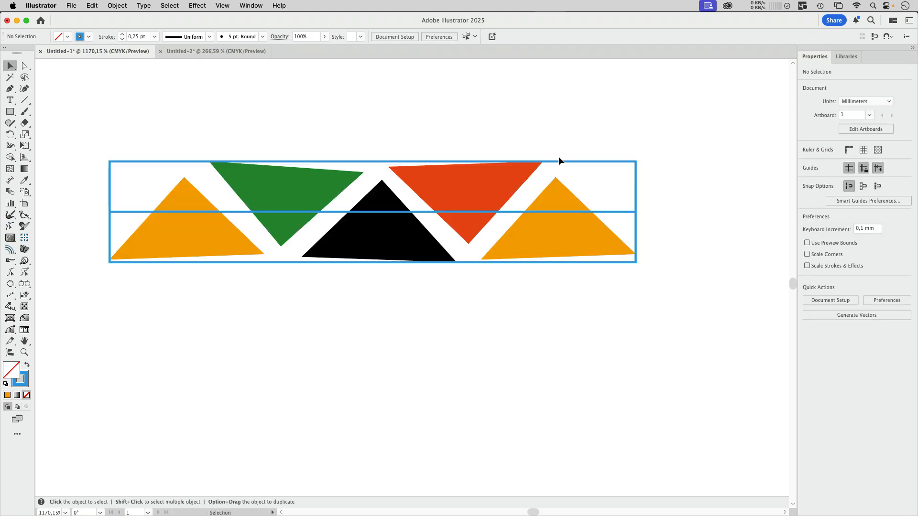
Step: Duplicate the complete side strip and turn the copy vertical, its upper corner touching the horizontal strip's lower-left corner
alt+scroll(432, 194, down, 3)
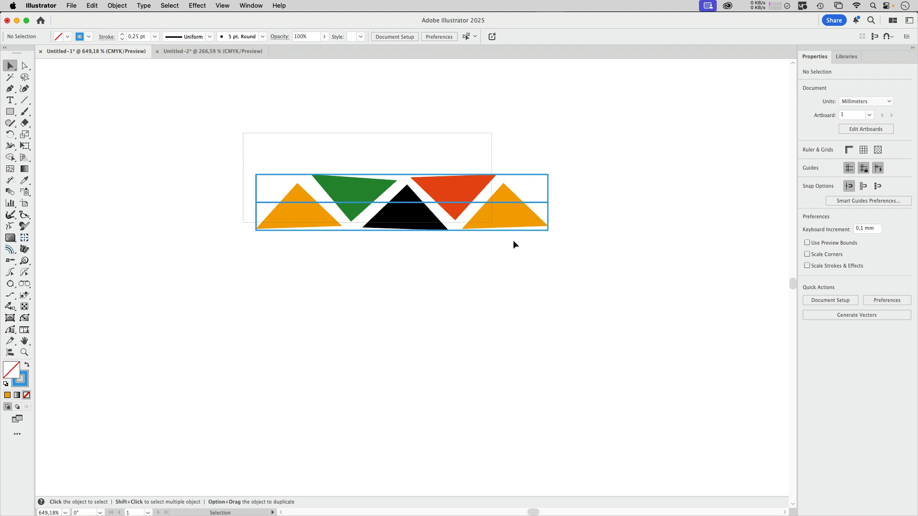
key(super+a)
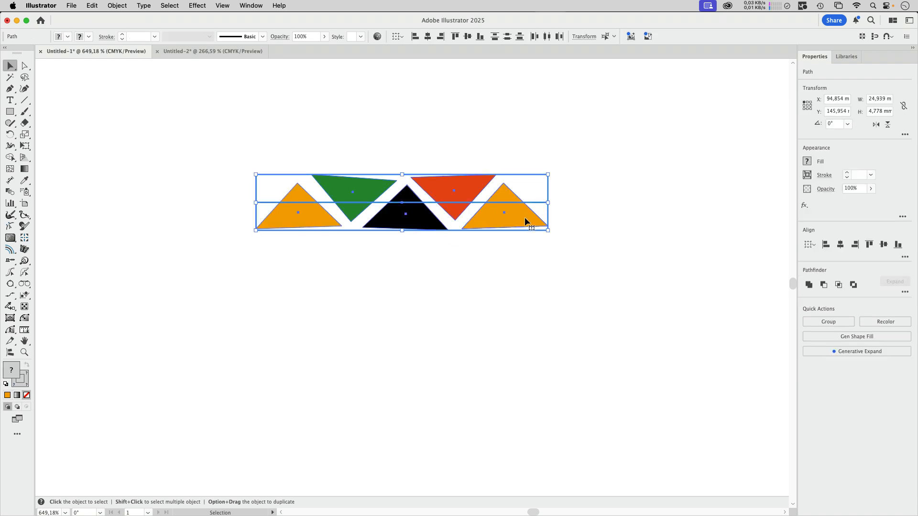
alt+drag(525, 221, 245, 216)
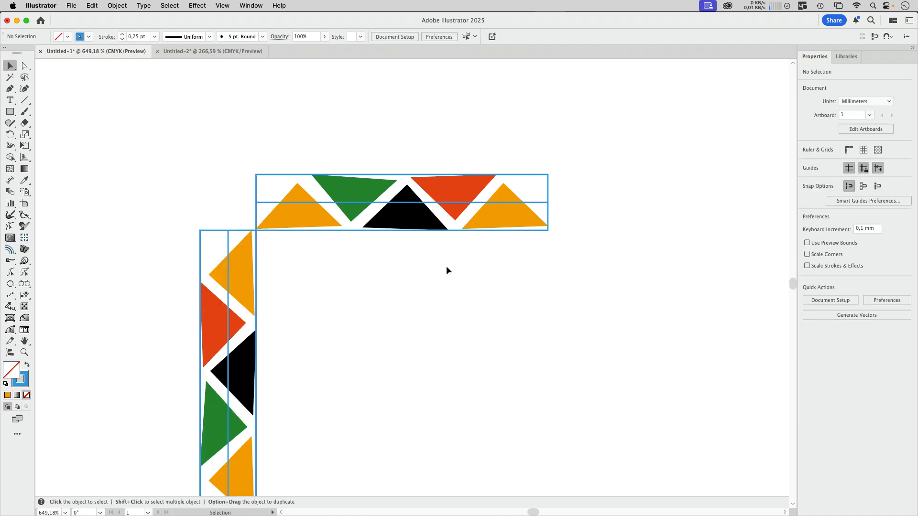
Step: Extend the centre lines of the vertical and horizontal strips past their ends until they cross at the corner
drag(228, 245, 228, 123)
drag(257, 202, 142, 202)
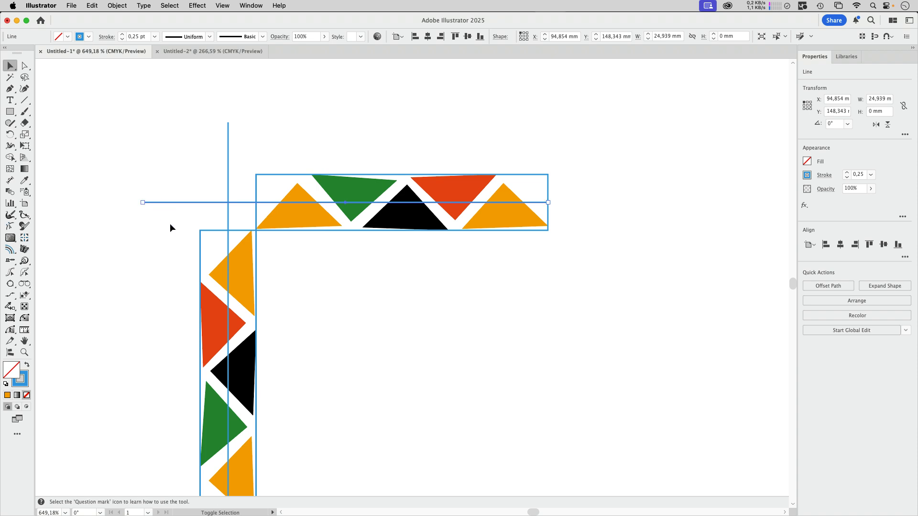
click(360, 285)
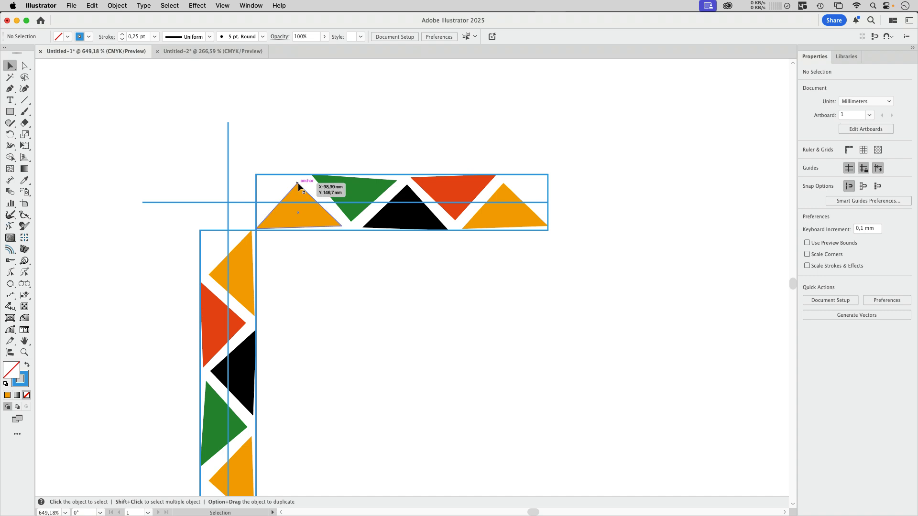
Step: Draw a vertical guide line about 7.5 mm long through the first orange triangle's apex and copy it to the last orange triangle's apex
key(backslash)
drag(297, 184, 306, 270)
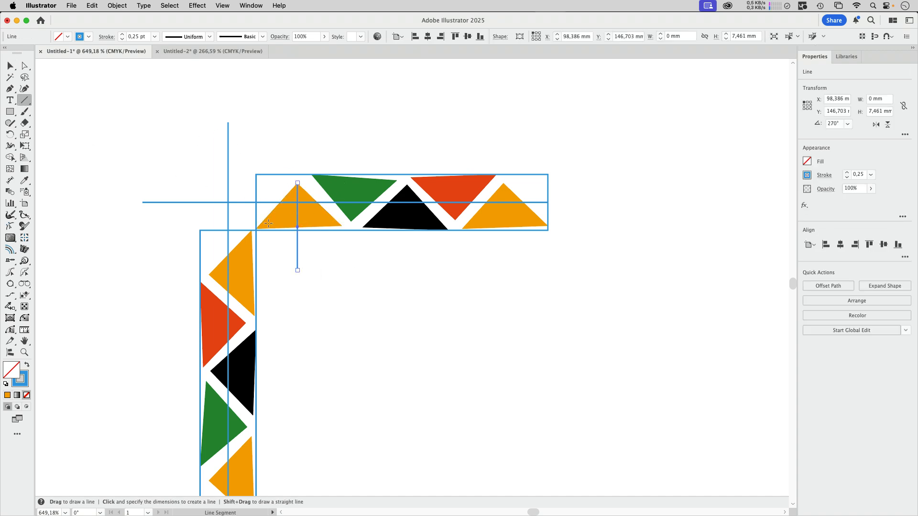
click(10, 65)
drag(297, 191, 505, 188)
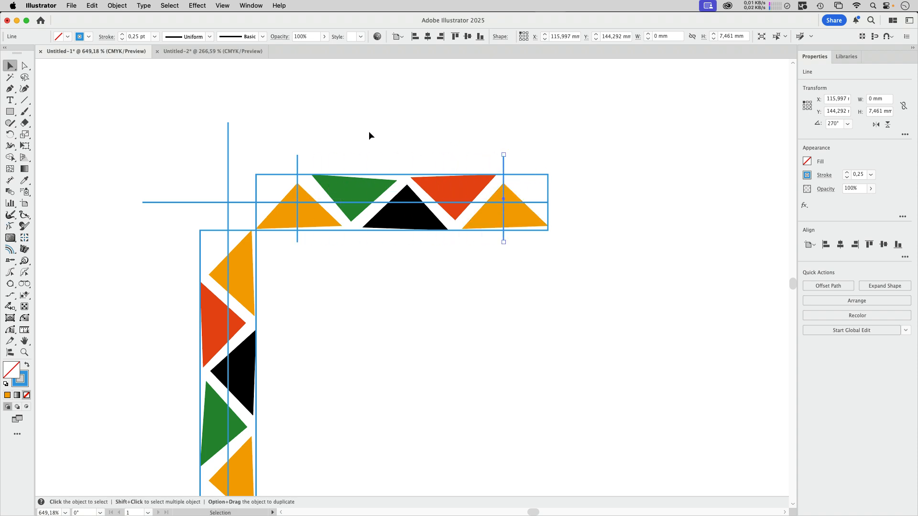
click(304, 157)
Step: Draw a horizontal guide line through the apex of the vertical strip's uppermost orange triangle
key(backslash)
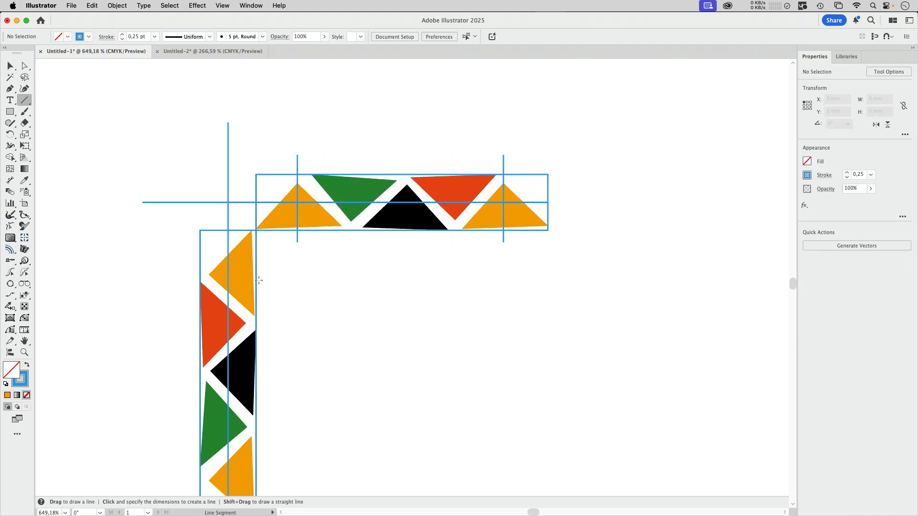
drag(228, 274, 280, 275)
key(v)
click(268, 251)
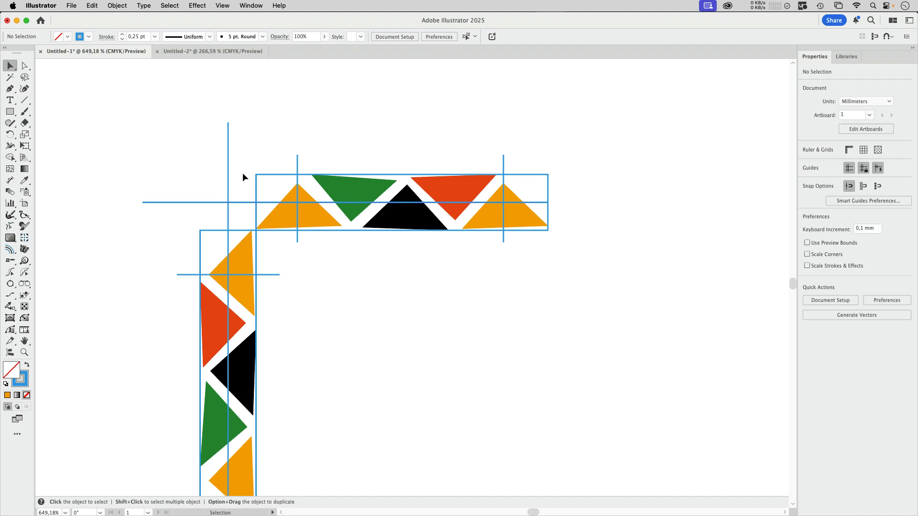
Step: Draw a square of about 11.8 mm centred on the crossing centre lines, reaching the first orange triangle's vertical guide line
click(10, 112)
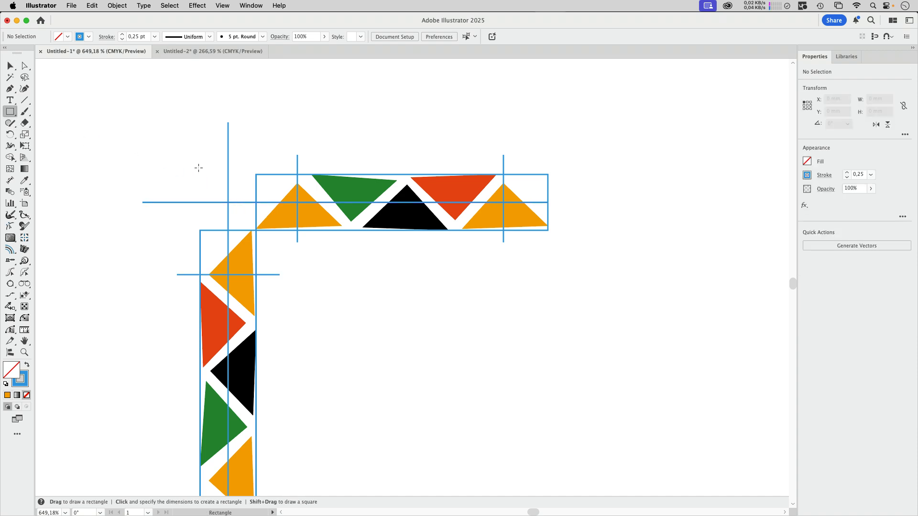
drag(228, 202, 297, 166)
key(v)
click(145, 429)
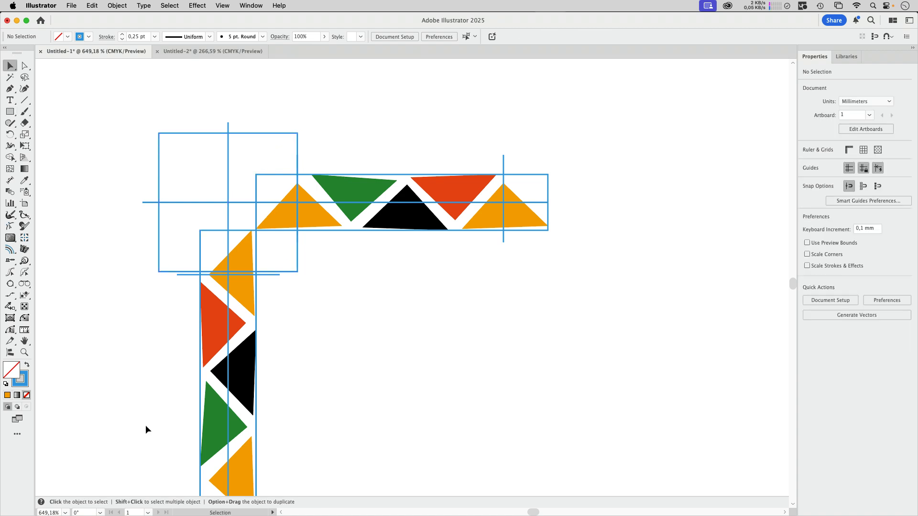
Step: Move the vertical strip and its guide line so the uppermost orange triangle's apex lies on the square's lower edge, checking in Outline view
drag(282, 448, 302, 274)
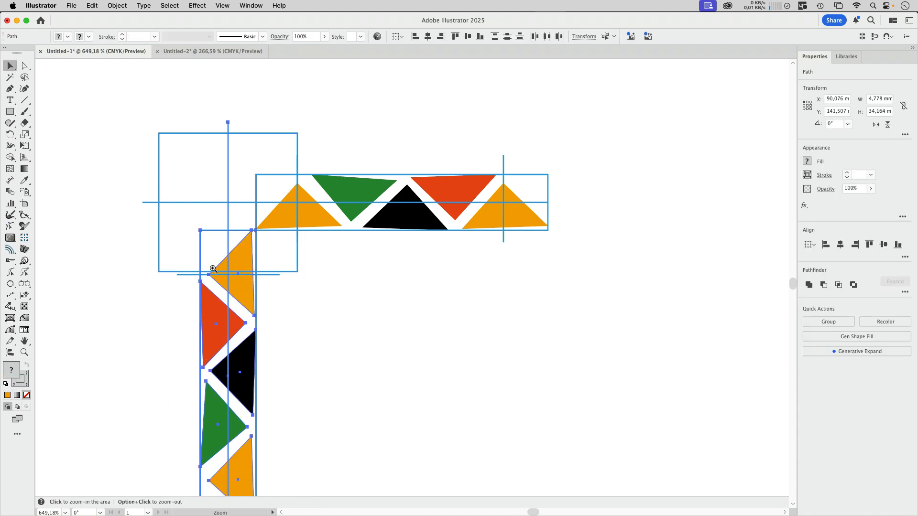
scroll(203, 267, up, 5)
click(146, 318)
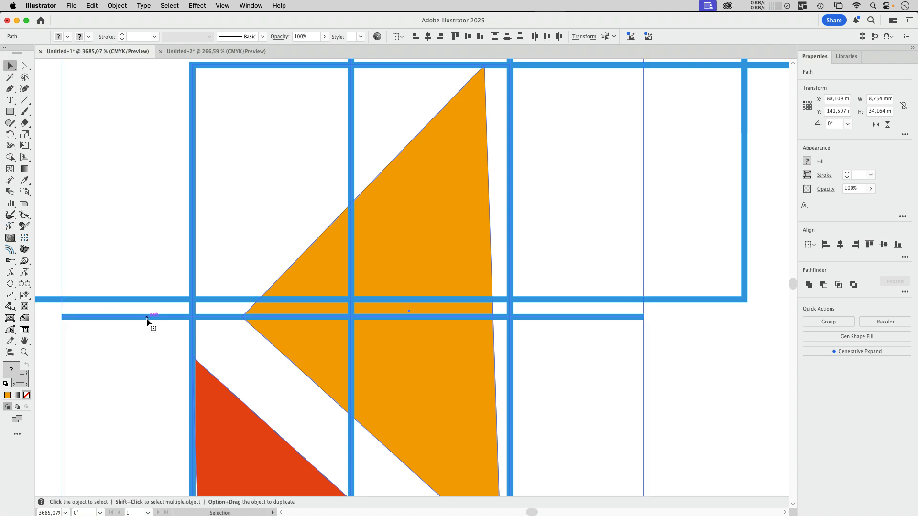
drag(147, 320, 306, 398)
key(super+y)
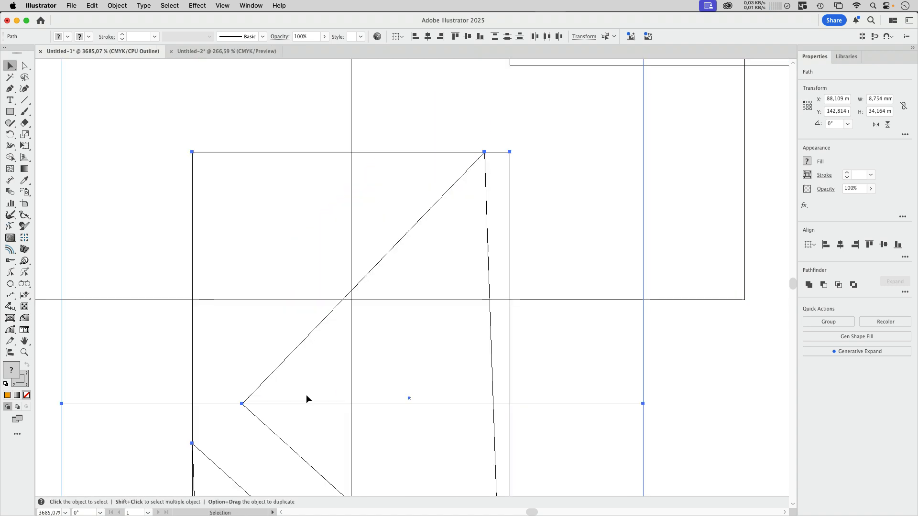
drag(242, 404, 242, 303)
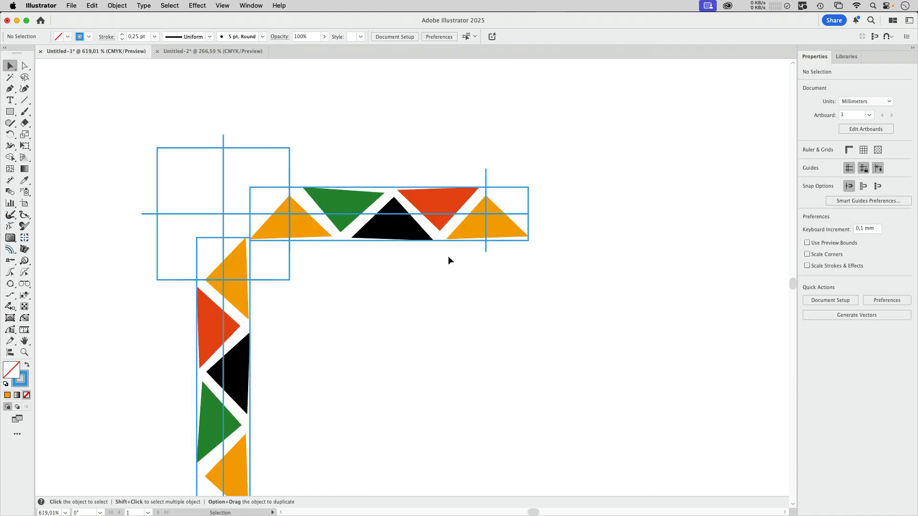
Step: Duplicate the horizontal strip's red triangle into the corner square and rotate it to fit beside the first orange triangle
click(457, 204)
drag(457, 205, 259, 204)
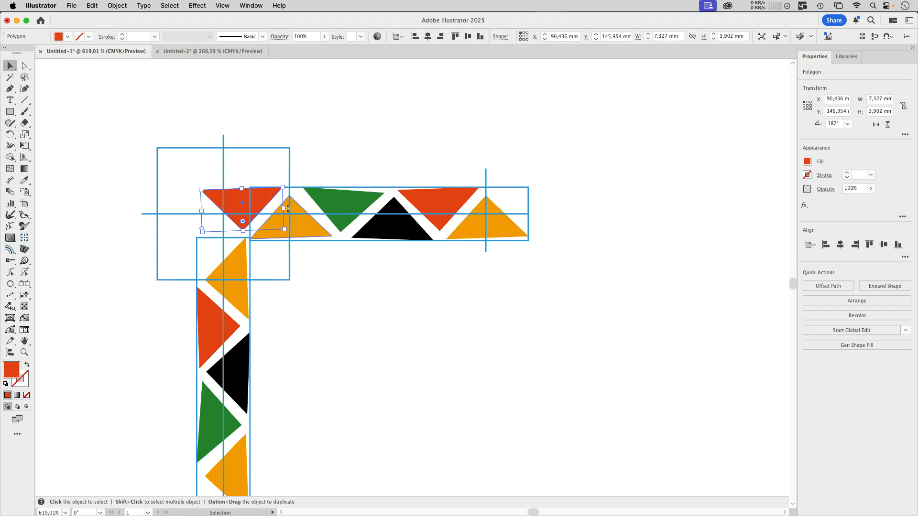
drag(287, 209, 263, 204)
Step: Duplicate the vertical strip's black triangle into the corner square, turn it to point inward, and fit it beside the neighbouring triangles
alt+drag(234, 375, 141, 231)
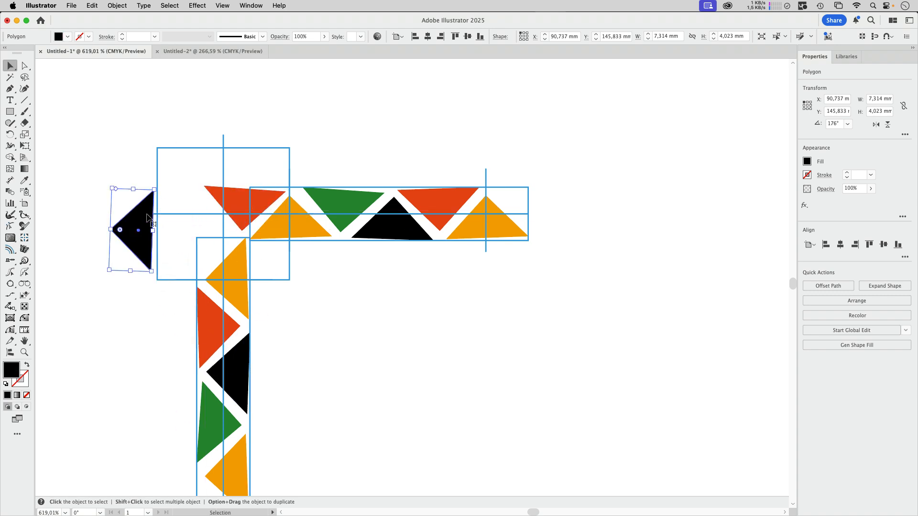
shift+drag(161, 187, 224, 248)
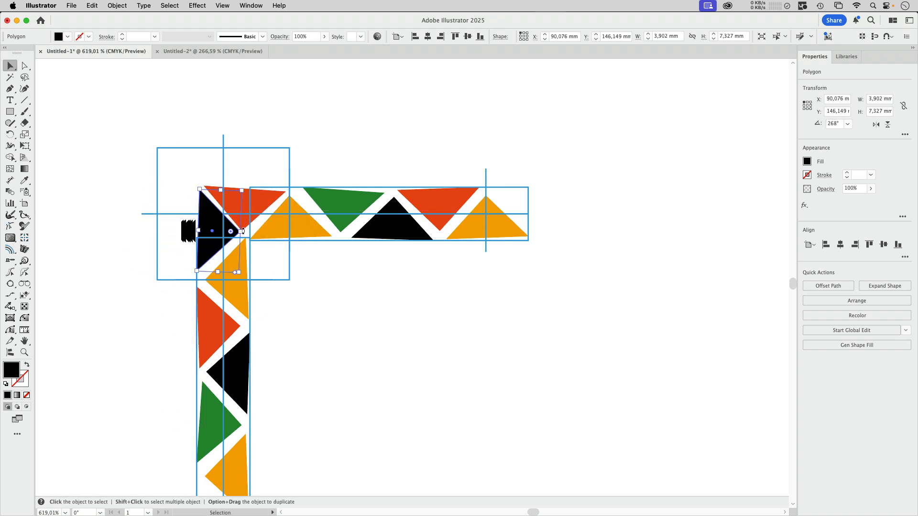
drag(245, 277, 244, 275)
drag(207, 251, 208, 256)
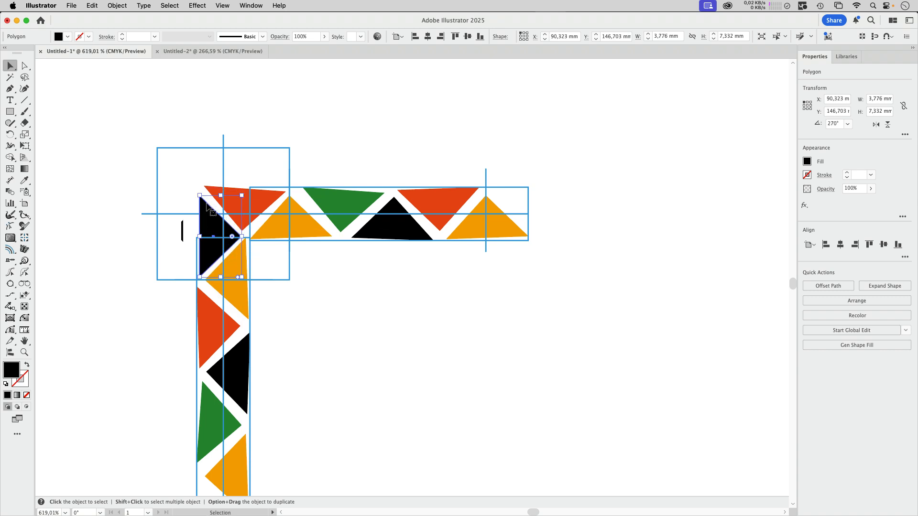
drag(199, 191, 196, 192)
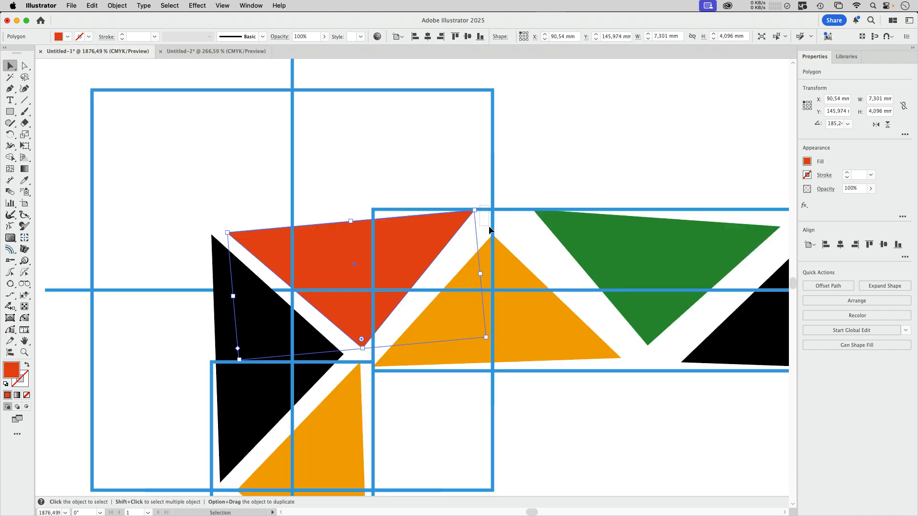
Step: Rotate and nudge the corner's red triangle to leave even gaps beside the black and orange triangles
click(372, 209)
click(341, 231)
drag(350, 219, 364, 219)
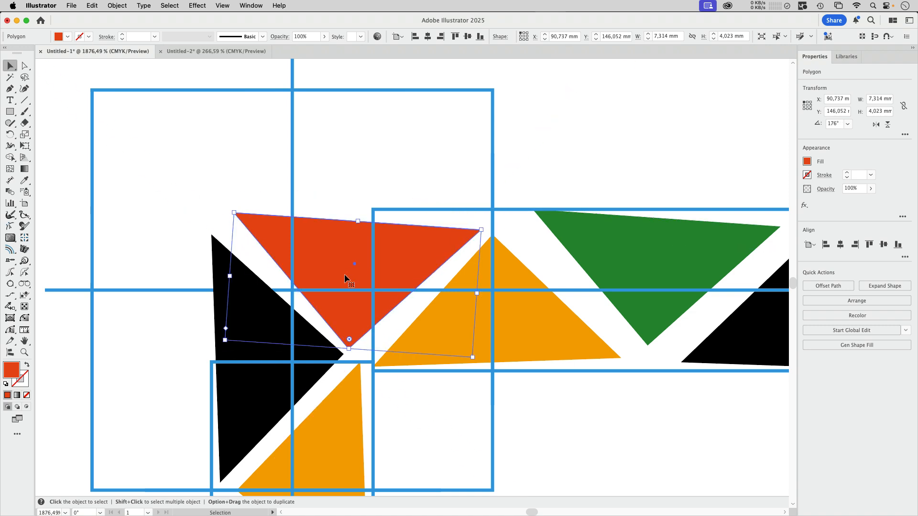
drag(368, 263, 369, 279)
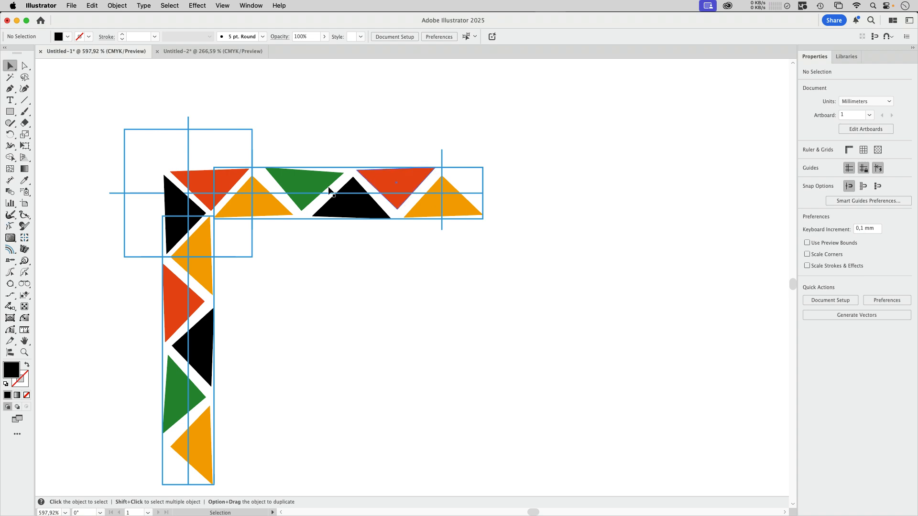
Step: Duplicate the vertical strip above the horizontal strip's far end, and the corner square onto the last orange triangle's vertical guide line
drag(148, 282, 532, 173)
drag(496, 329, 459, 470)
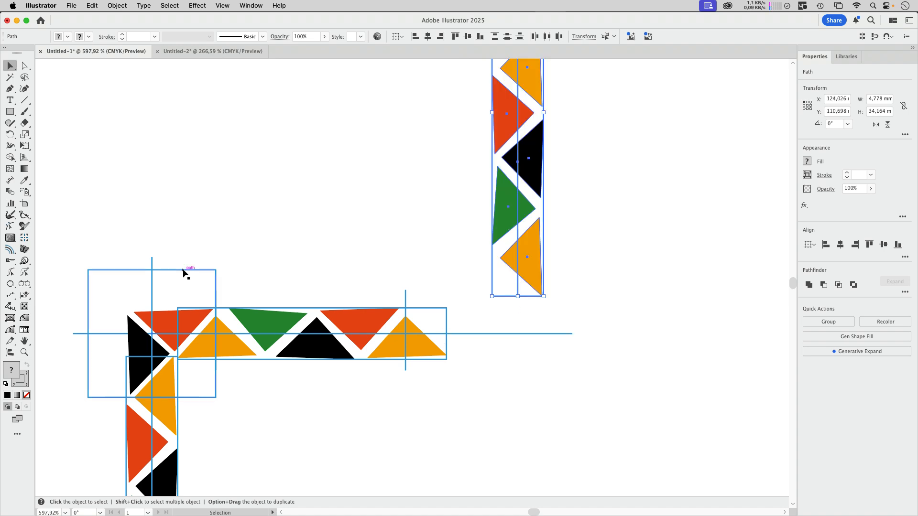
drag(178, 273, 659, 274)
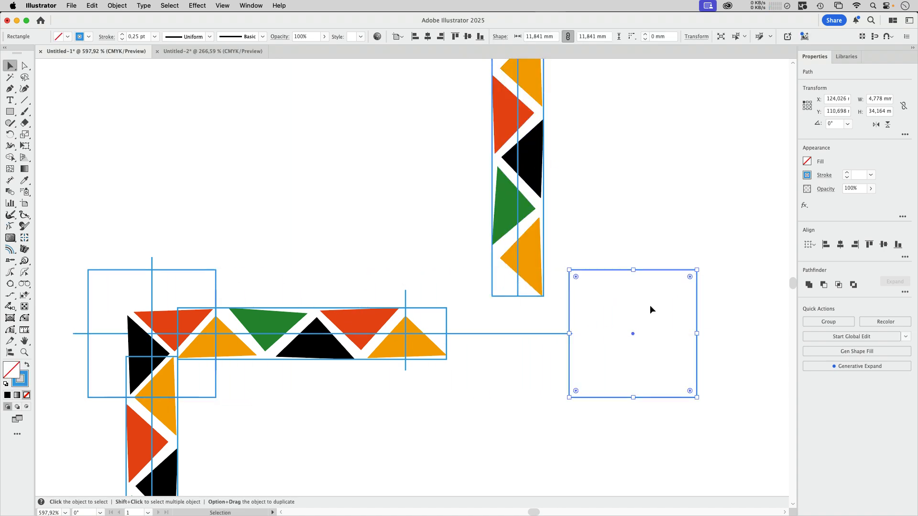
click(640, 370)
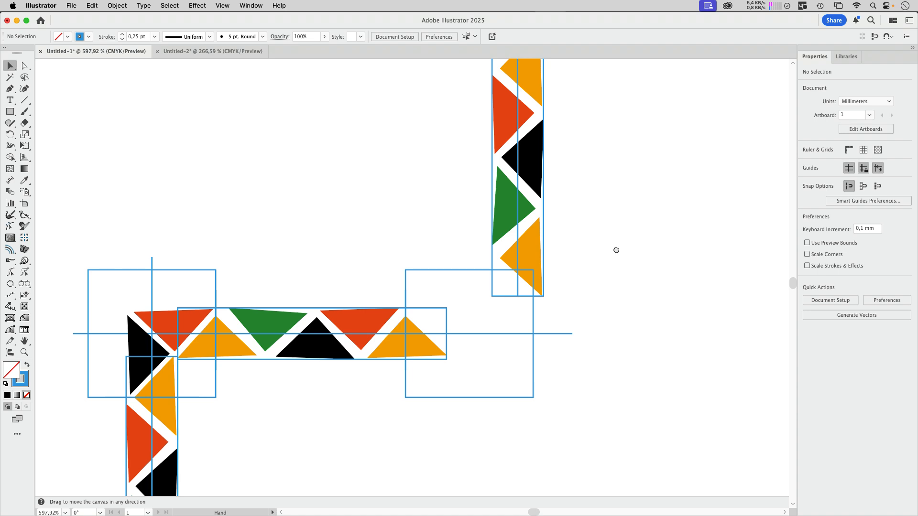
drag(614, 250, 516, 306)
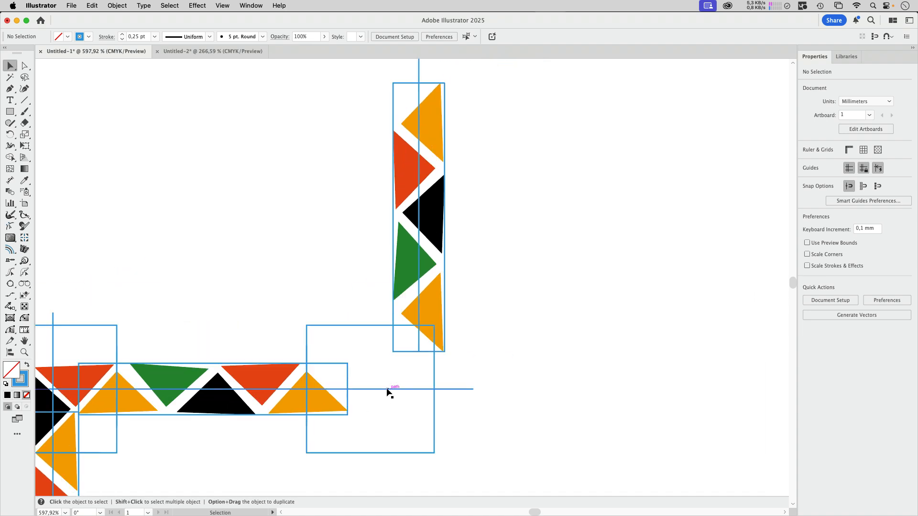
Step: Move the copied vertical strip onto the second square's centre, with its lowest orange triangle's apex on the square's upper edge
drag(375, 98, 480, 308)
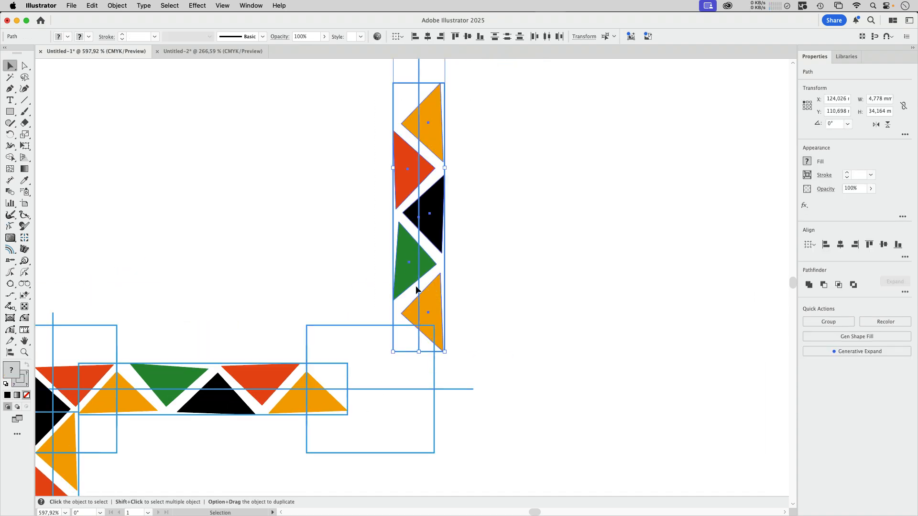
drag(416, 289, 371, 327)
drag(533, 318, 666, 260)
drag(485, 293, 485, 267)
click(510, 321)
drag(509, 320, 458, 324)
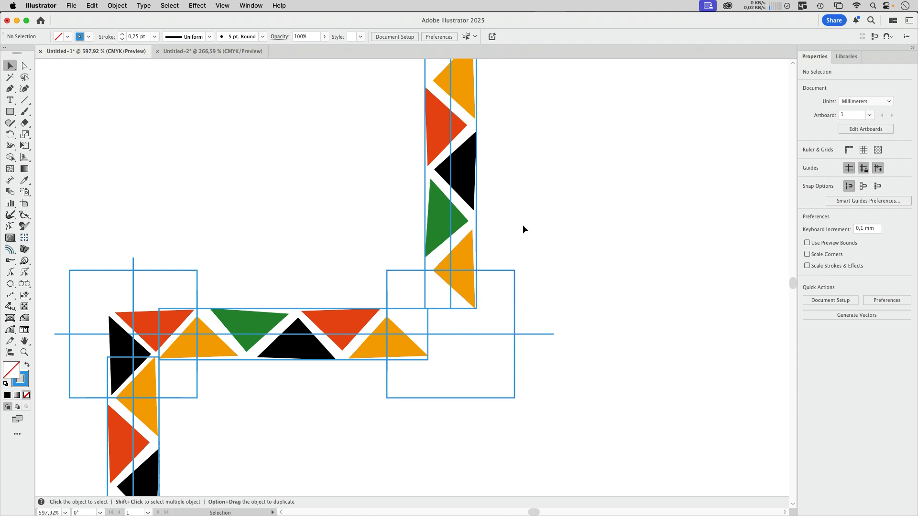
Step: Fill the second corner with a red triangle, a small green triangle at the outer corner and a small black triangle at the inner corner
drag(436, 237, 495, 325)
drag(369, 239, 467, 320)
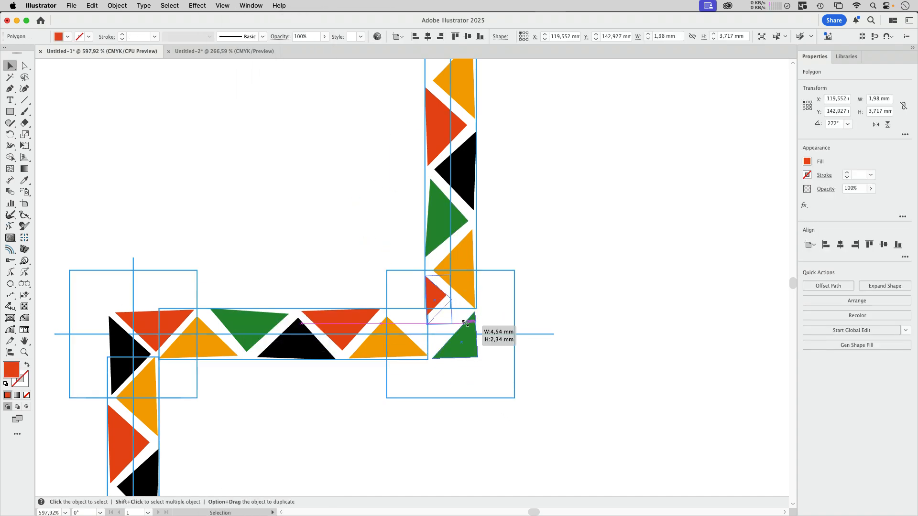
drag(455, 171, 426, 336)
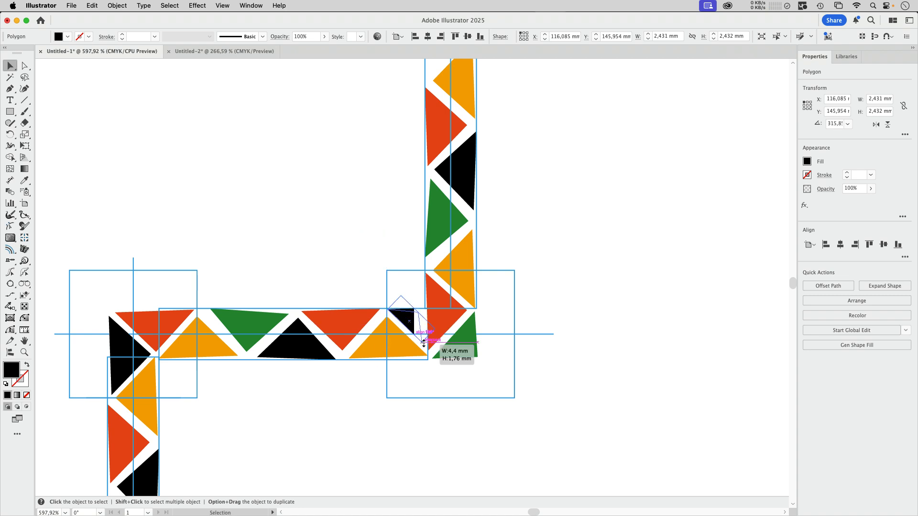
click(354, 226)
drag(353, 225, 422, 193)
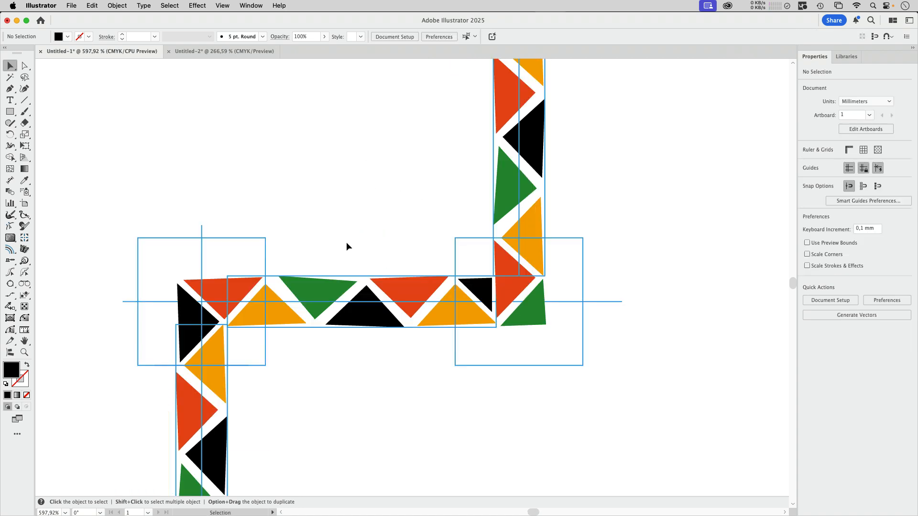
Step: Duplicate the whole construction, and replace one copy's horizontal strip rectangle with a rectangle spanning the gap between the corner squares
click(229, 277)
key(super+minus)
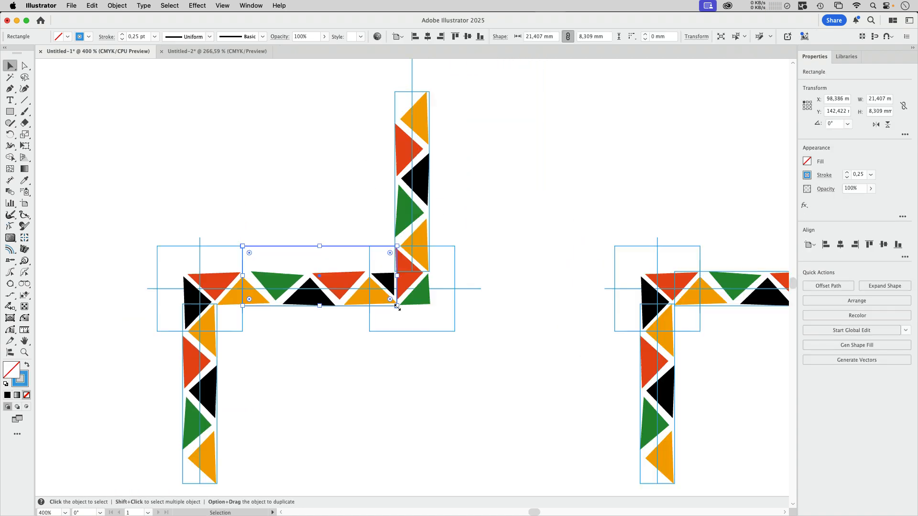
drag(397, 305, 370, 331)
click(344, 378)
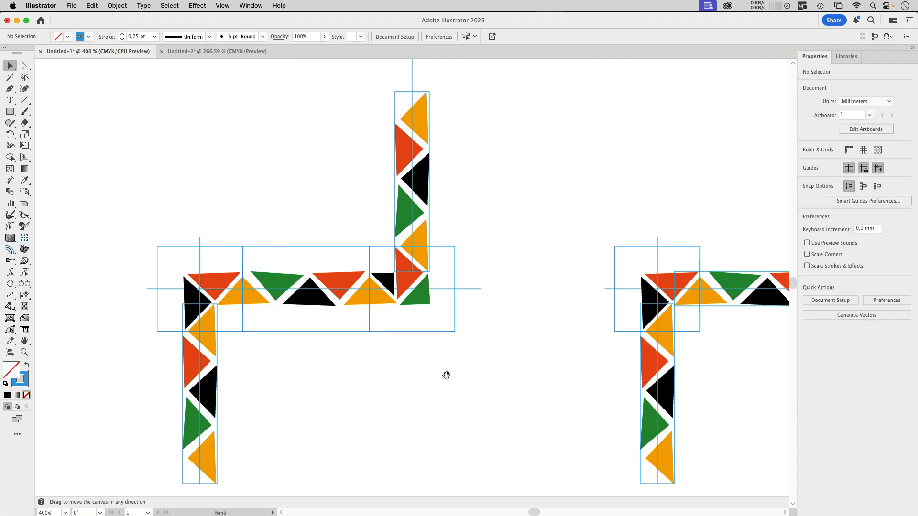
Step: Delete both vertical strips' rectangles, centre lines and surplus triangles, keeping only the pieces that reach into the corner squares
scroll(458, 205, right, 2)
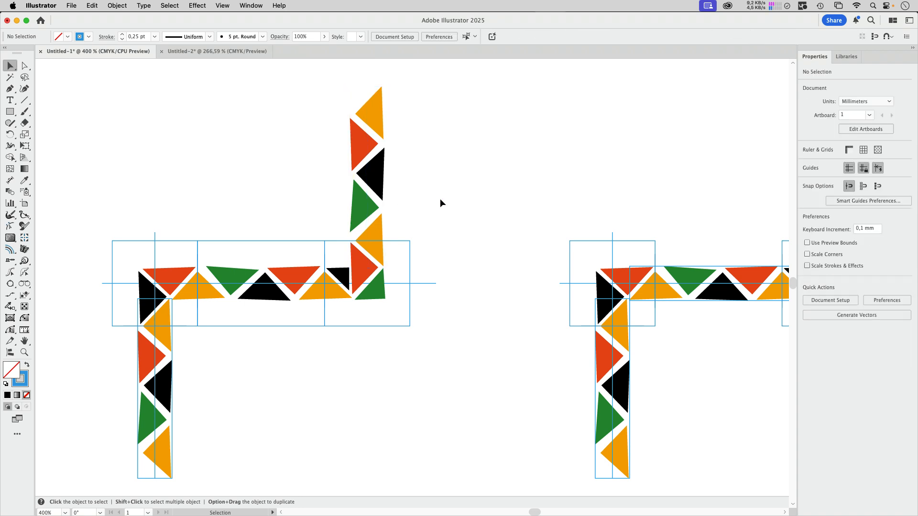
key(space)
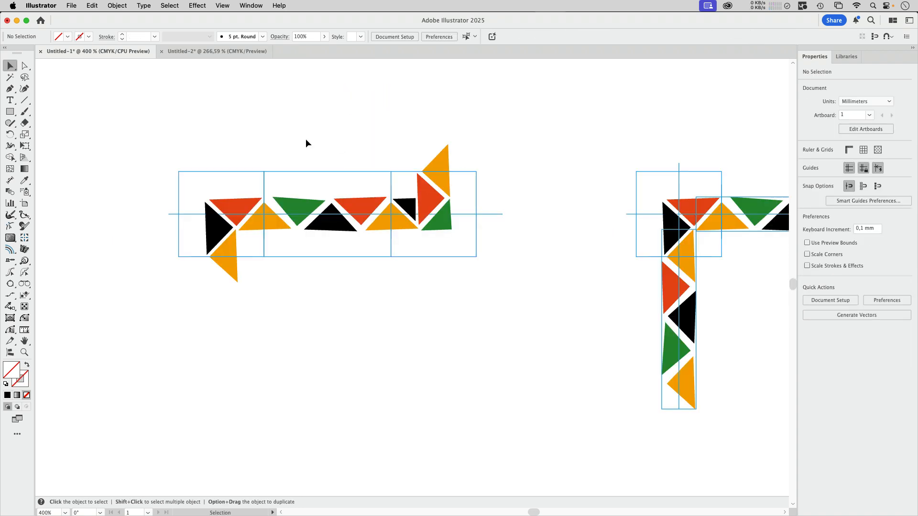
Step: Copy the two corner squares and the rectangle between them to the clipboard, without their triangles
key(space)
drag(303, 279, 313, 303)
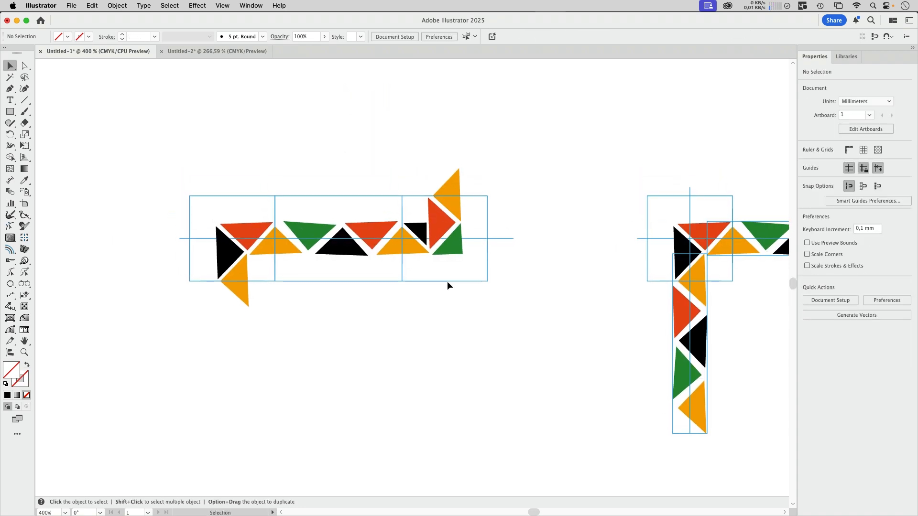
key(space)
drag(298, 241, 280, 248)
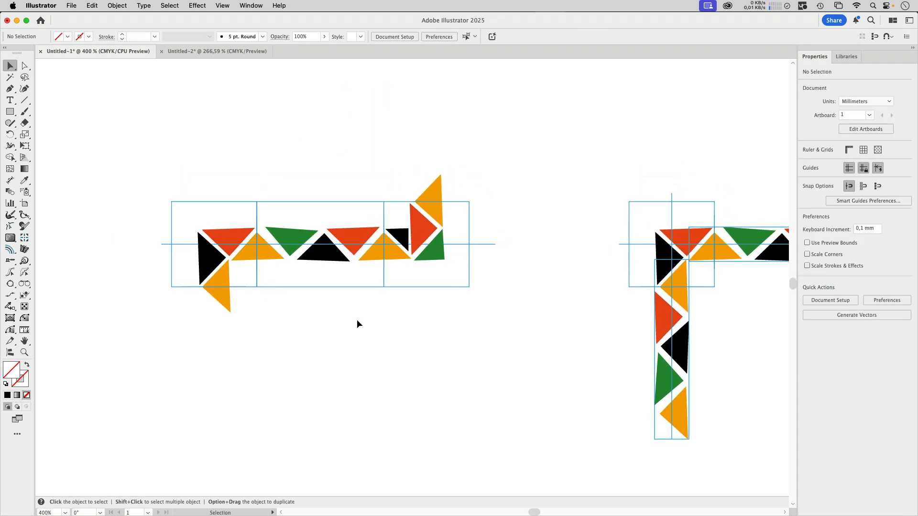
scroll(260, 316, up, 3)
drag(261, 130, 542, 169)
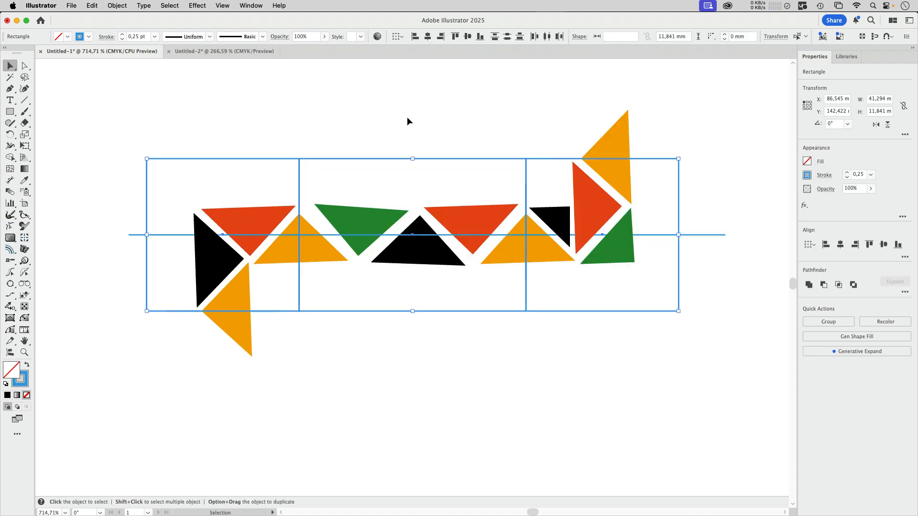
key(a)
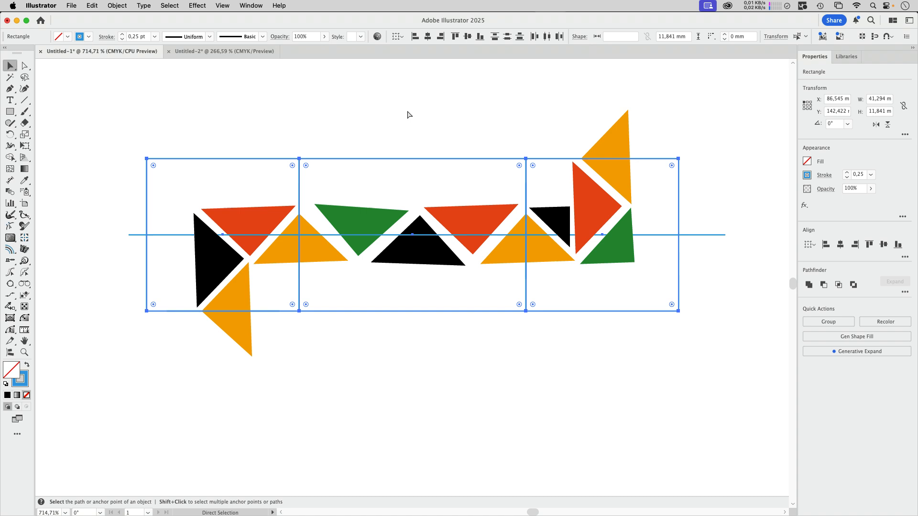
key(v)
click(306, 118)
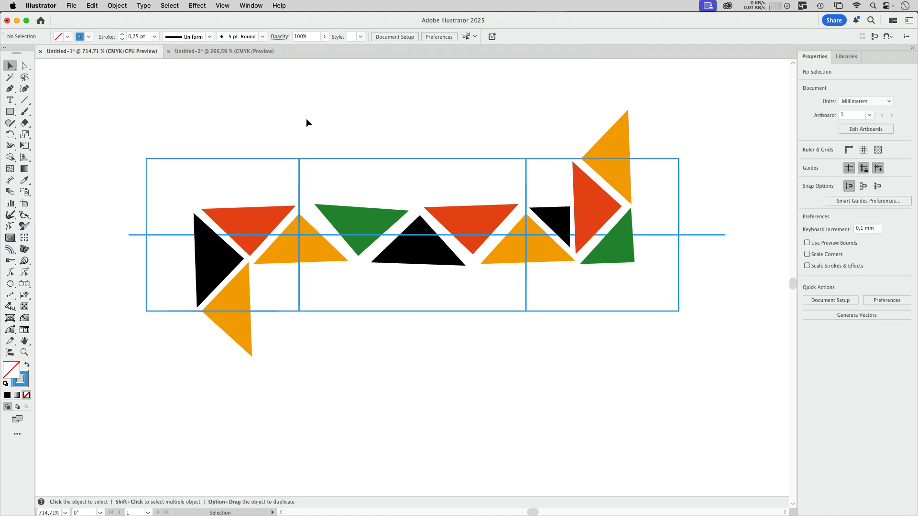
Step: Duplicate the middle rectangle with its triangles and centre line directly below, and delete the original centre line
drag(148, 355, 305, 197)
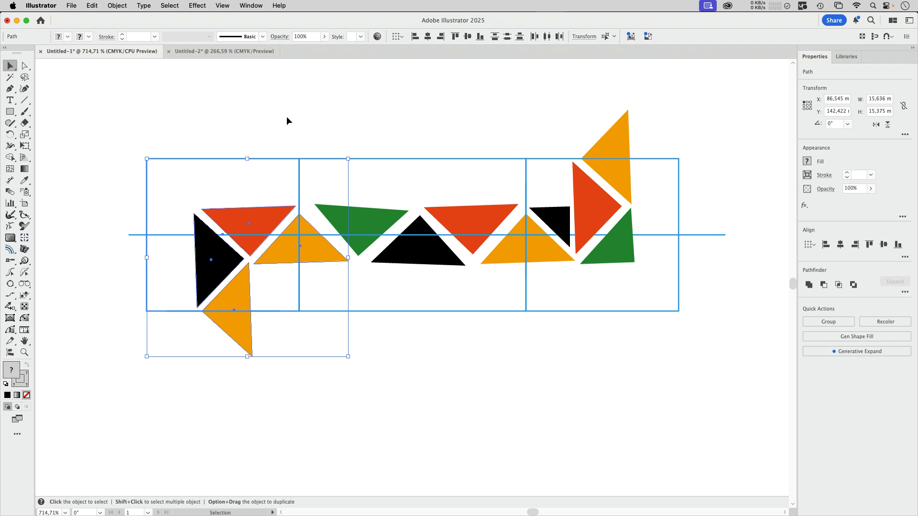
drag(306, 117, 504, 364)
drag(480, 211, 415, 353)
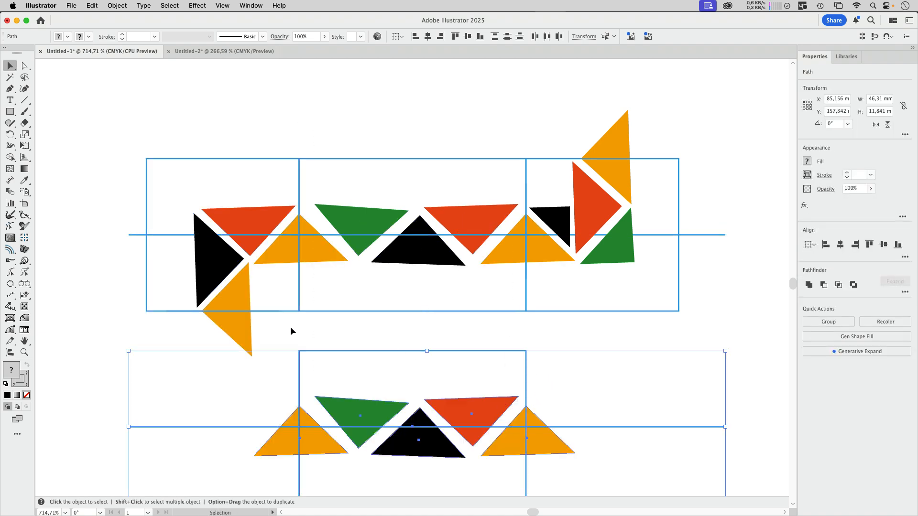
scroll(146, 234, down, 2)
click(142, 194)
key(Delete)
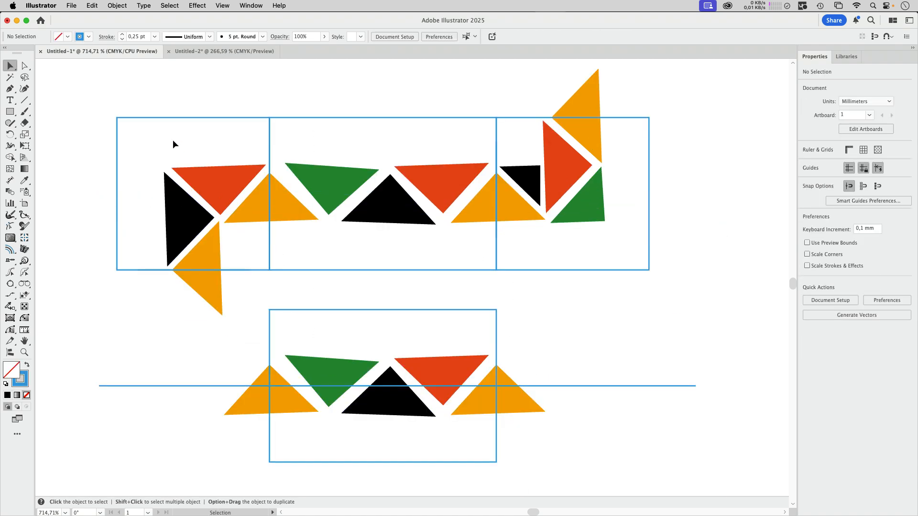
Step: Make a clipping mask from each corner square and the triangles that belong to that corner
drag(147, 98, 253, 297)
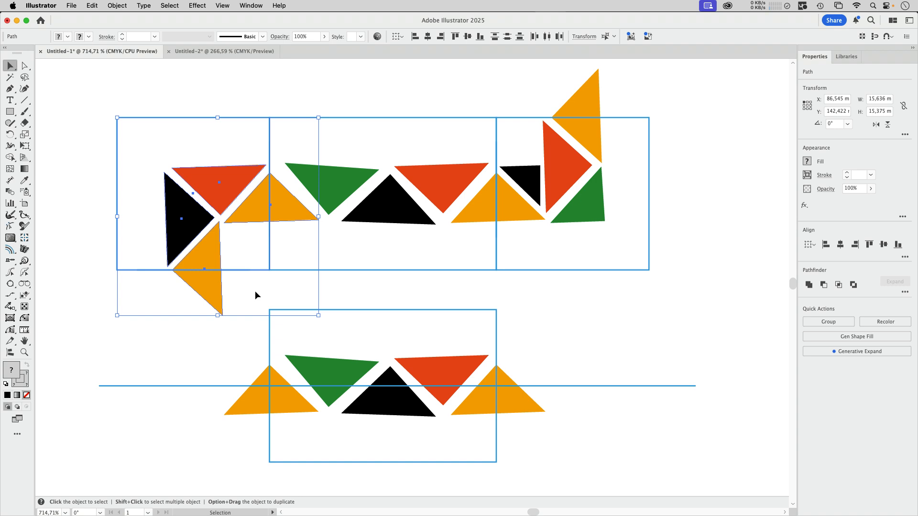
key(super+7)
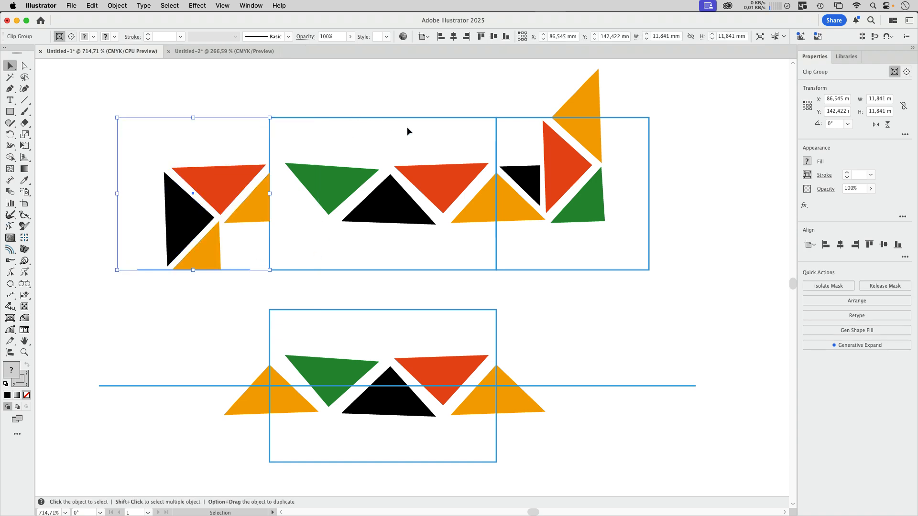
scroll(407, 127, right, 5)
scroll(406, 127, up, 1)
drag(431, 131, 598, 279)
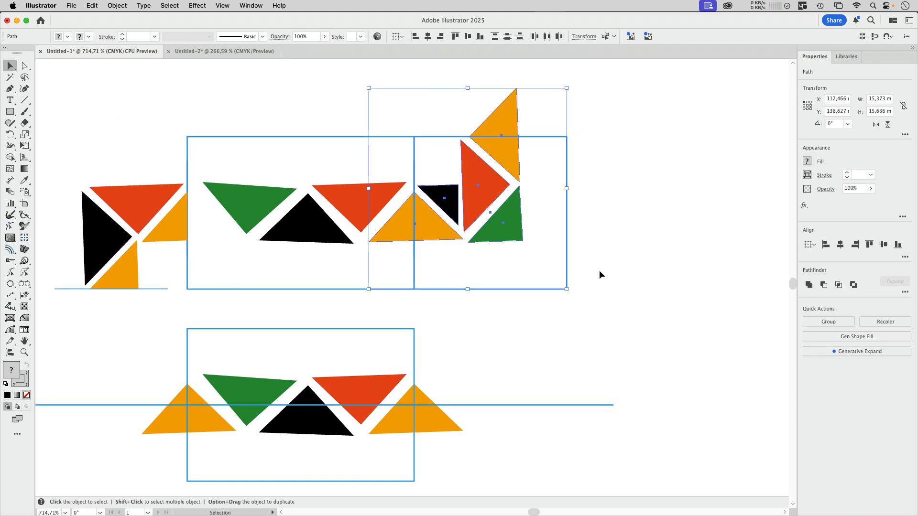
key(super+7)
Step: Delete the duplicate's centre line and clip its five triangles to the rectangle with a clipping mask
scroll(612, 316, down, 2)
scroll(612, 316, left, 3)
click(624, 364)
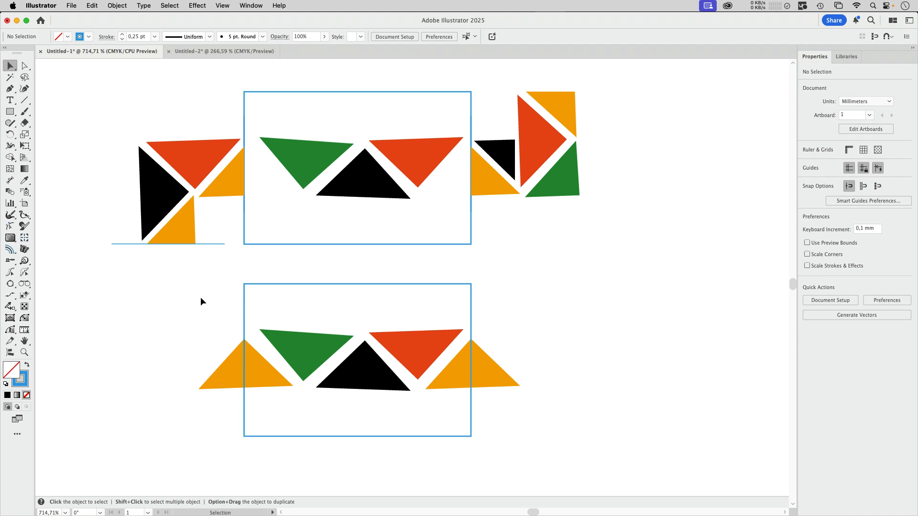
drag(205, 303, 568, 467)
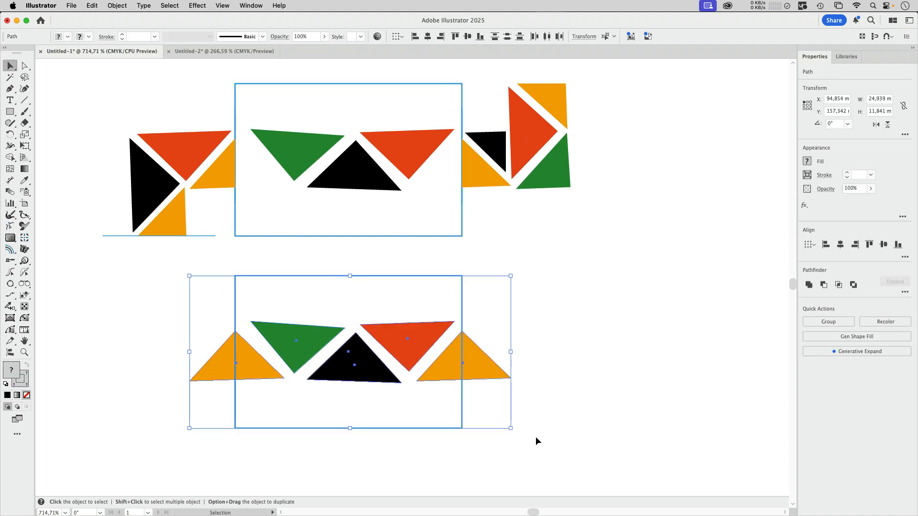
key(super+7)
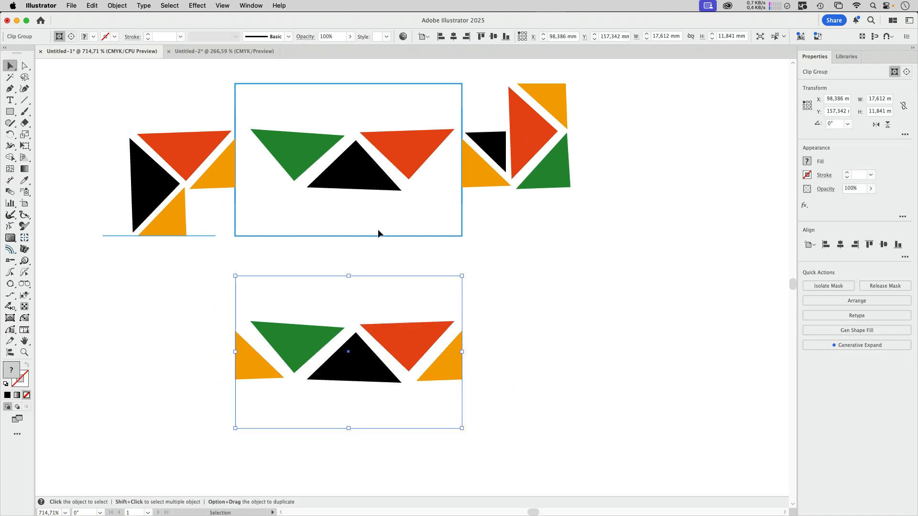
Step: Crop each of the two masked corner tiles permanently to its square with Pathfinder Crop
click(250, 5)
click(267, 398)
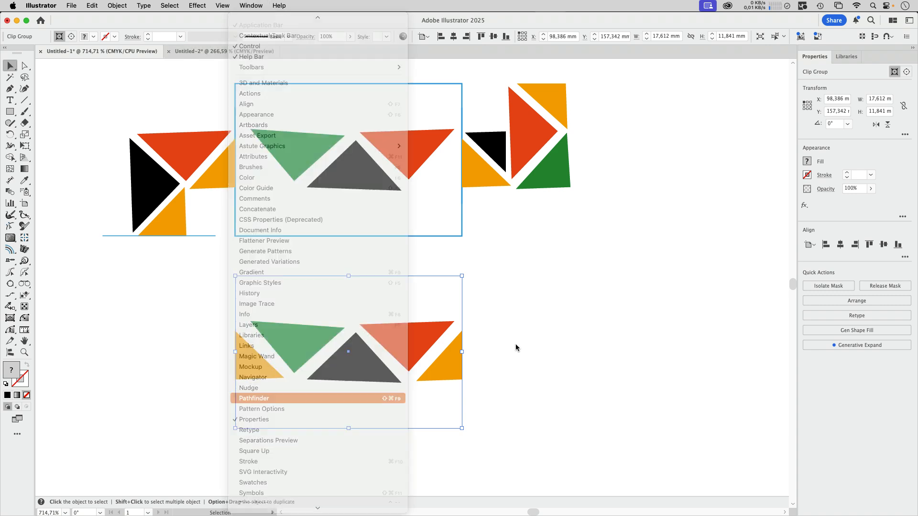
drag(518, 74, 615, 260)
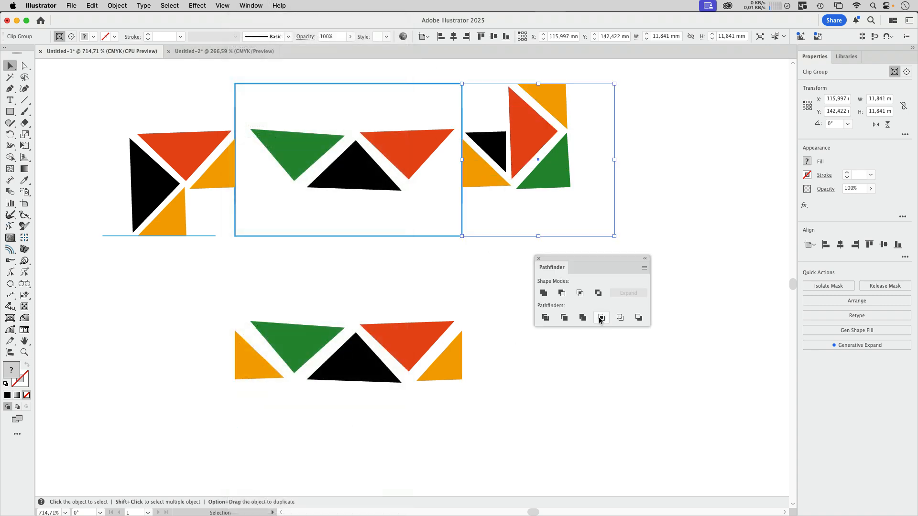
click(601, 318)
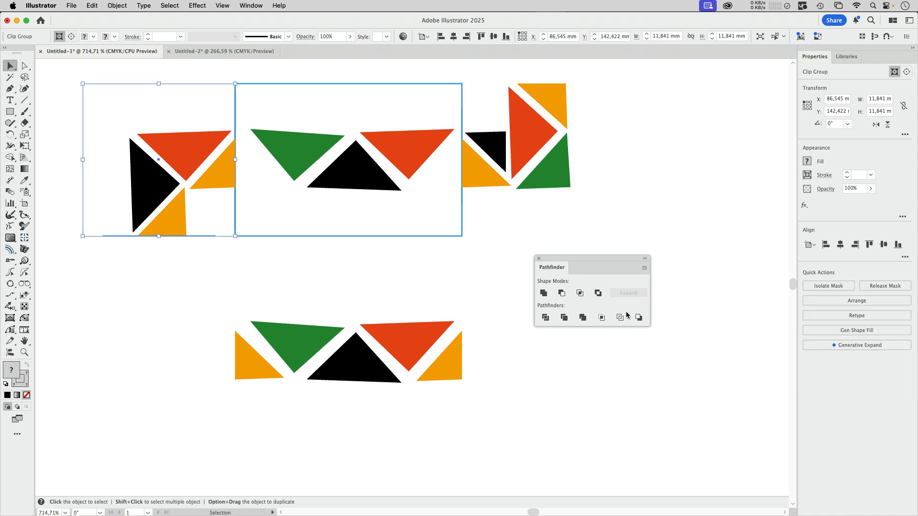
click(601, 319)
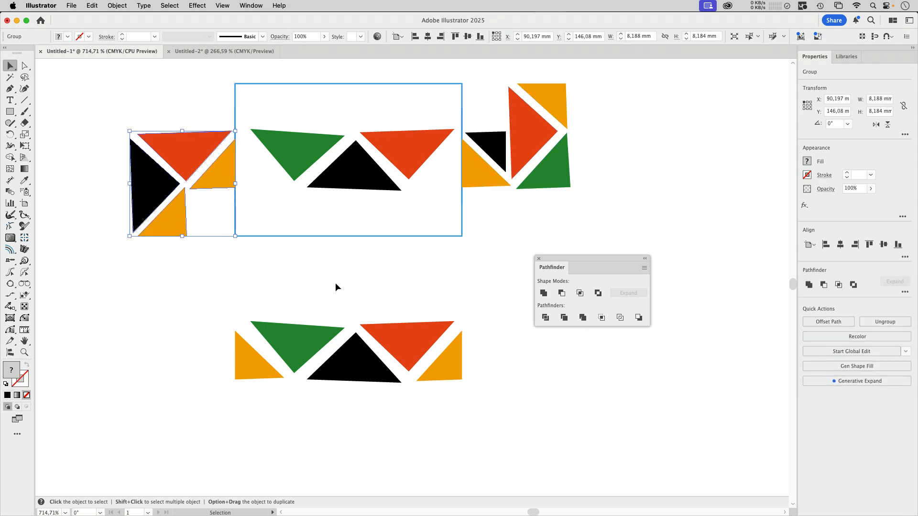
click(423, 282)
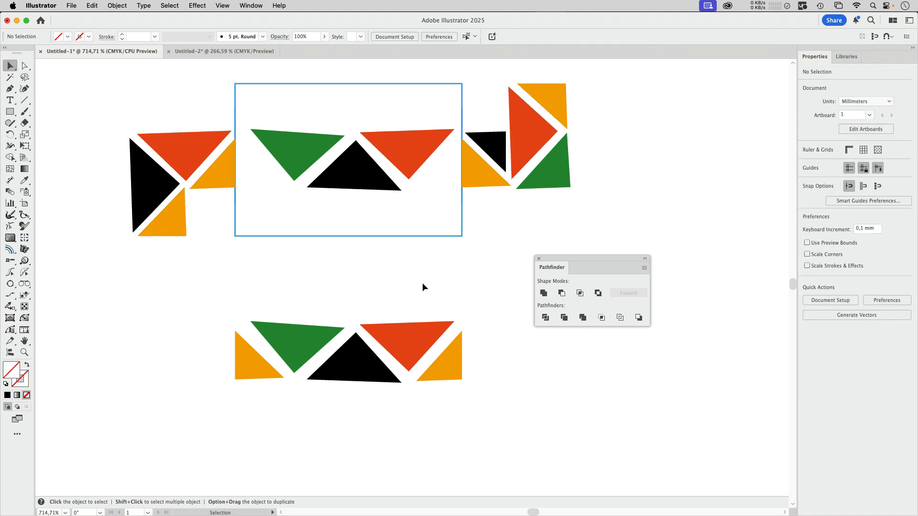
Step: Paste the copied corner squares and middle rectangle in front at their original positions
click(93, 5)
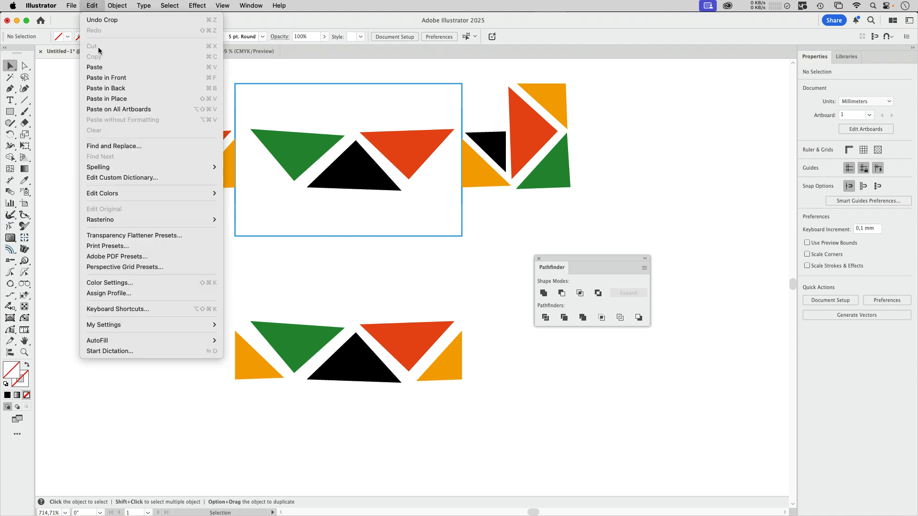
click(106, 77)
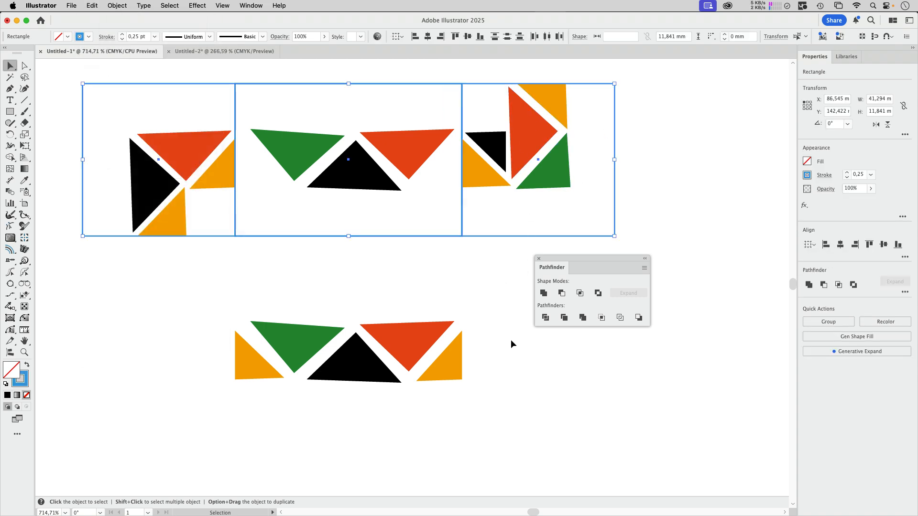
click(457, 268)
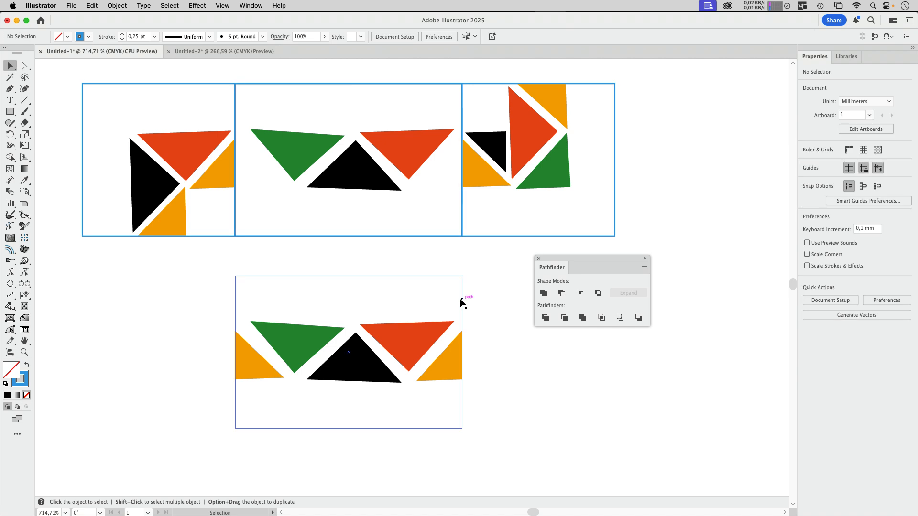
Step: Crop the masked side tile over the middle frame with Pathfinder, and move it with the frame below the corner tiles
click(408, 361)
drag(435, 280, 423, 82)
scroll(512, 201, up, 3)
click(601, 318)
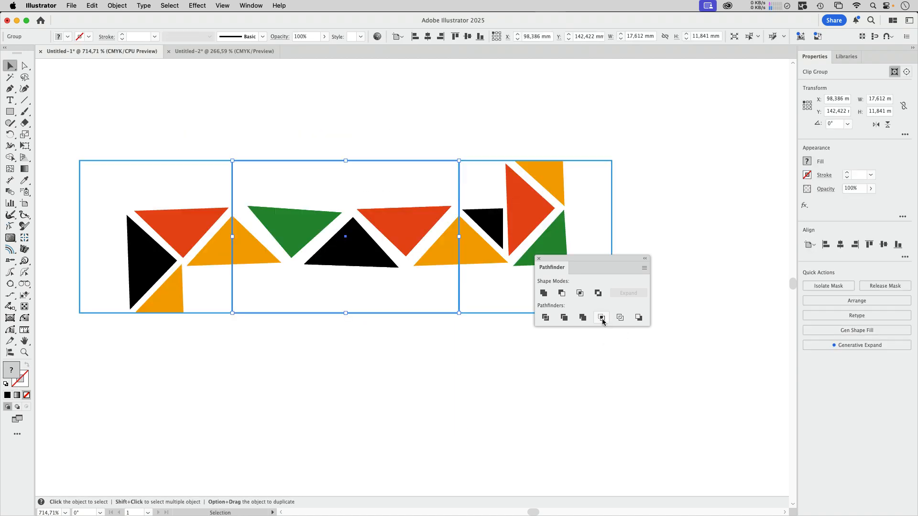
drag(404, 164, 402, 332)
scroll(484, 335, down, 3)
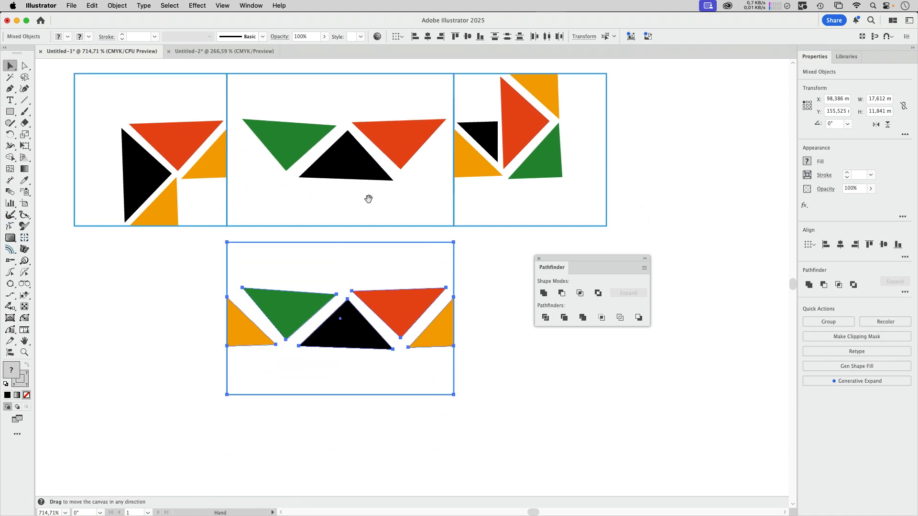
Step: Delete the original rectangle and three triangles left between the two corner tiles
scroll(369, 225, up, 3)
drag(284, 100, 420, 268)
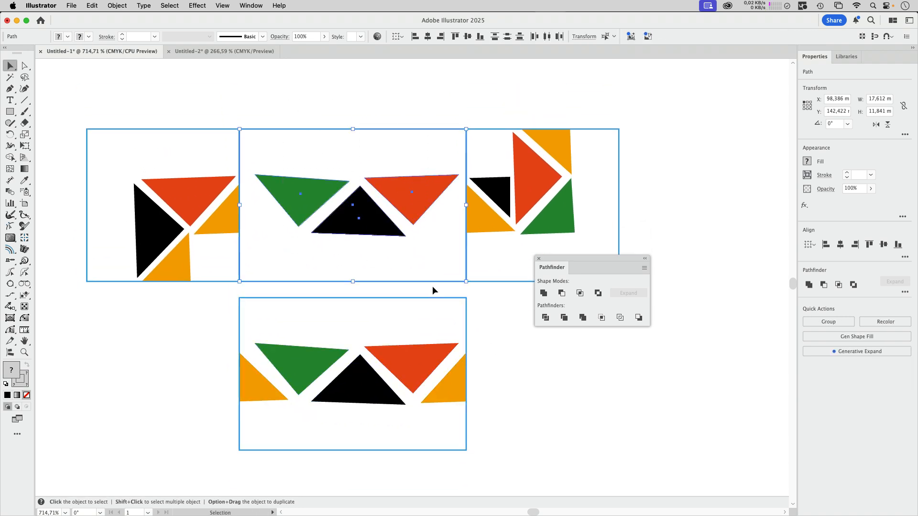
key(Delete)
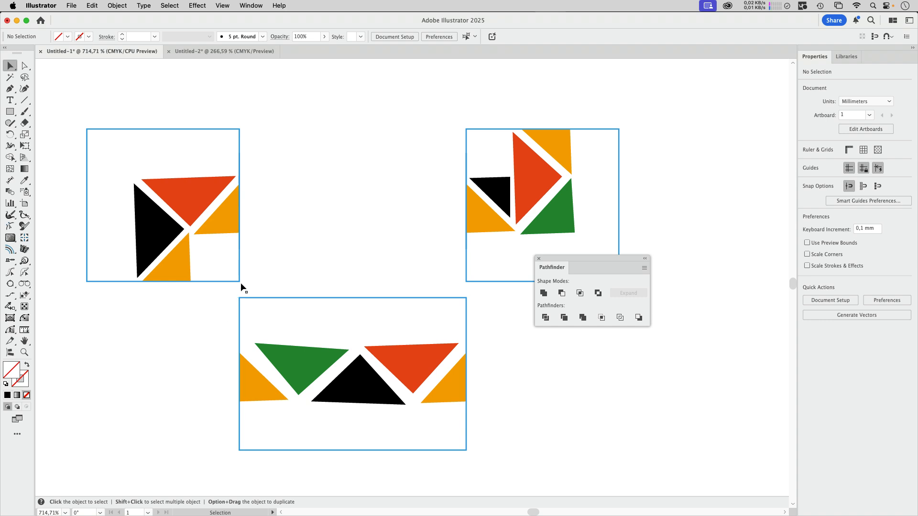
Step: Set the fill and stroke of all three tile frames to none and send the frames to the back
click(240, 283)
shift+click(484, 284)
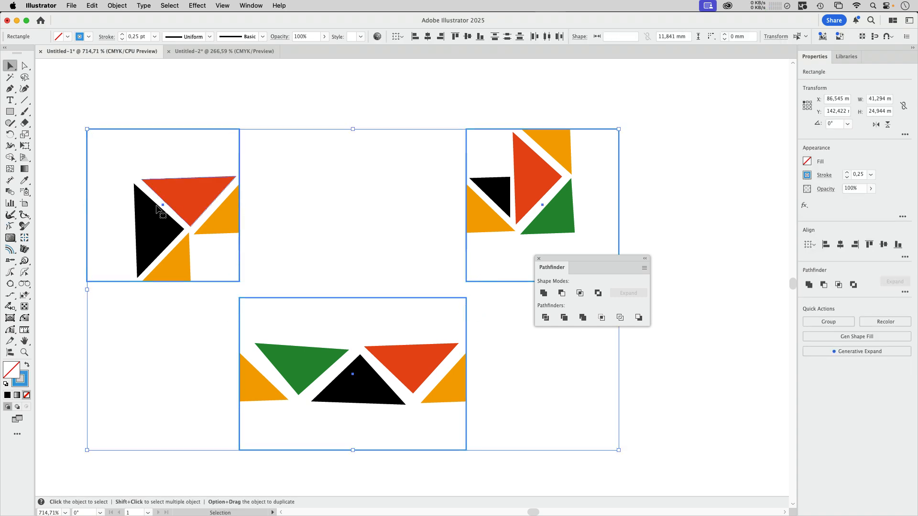
click(67, 36)
click(6, 105)
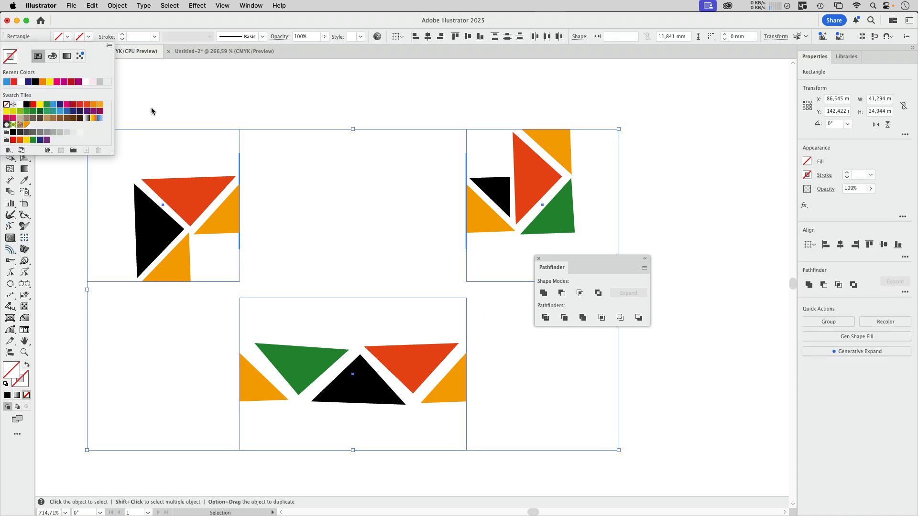
click(301, 24)
click(118, 6)
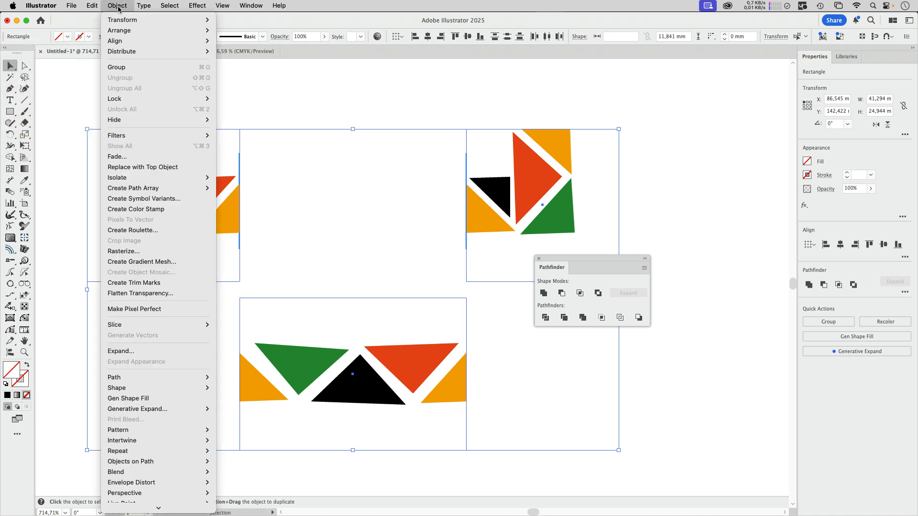
mouse_move(184, 31)
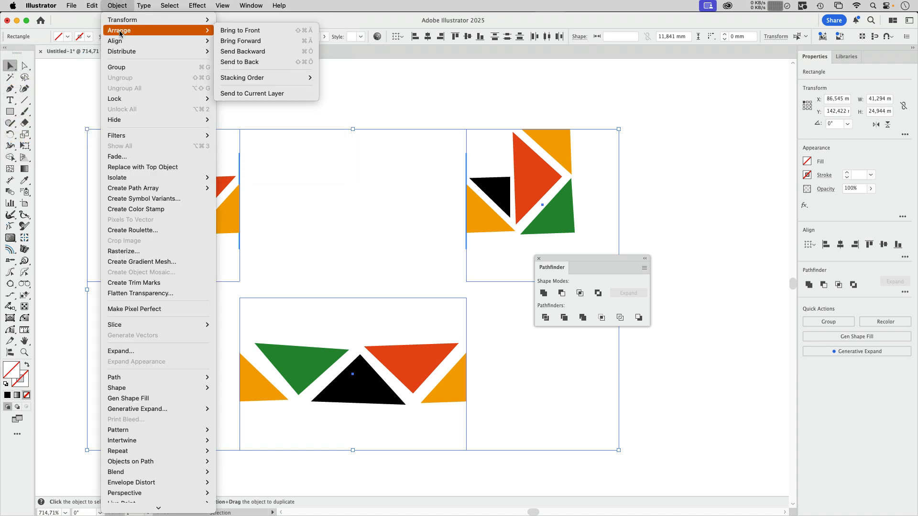
click(249, 63)
click(286, 180)
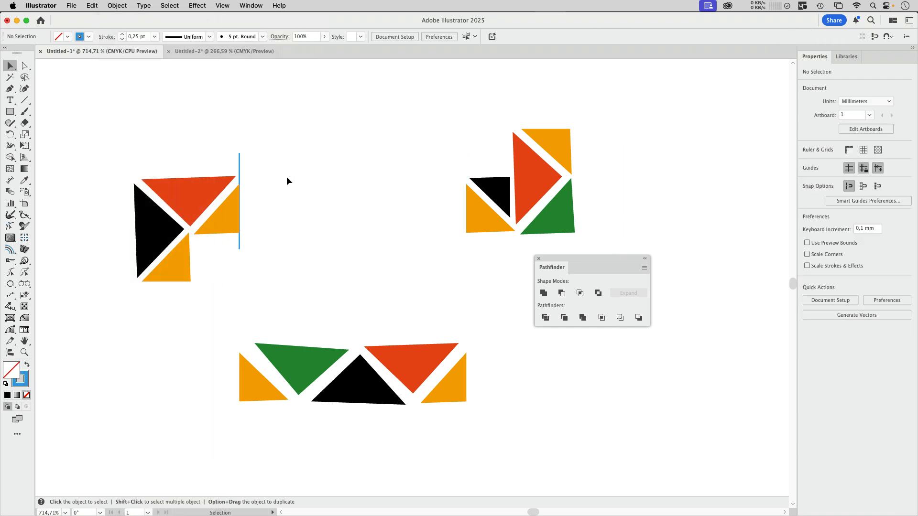
Step: Delete the leftover blue vertical line beside the outer-corner tile
click(240, 163)
key(Delete)
scroll(242, 165, right, 1)
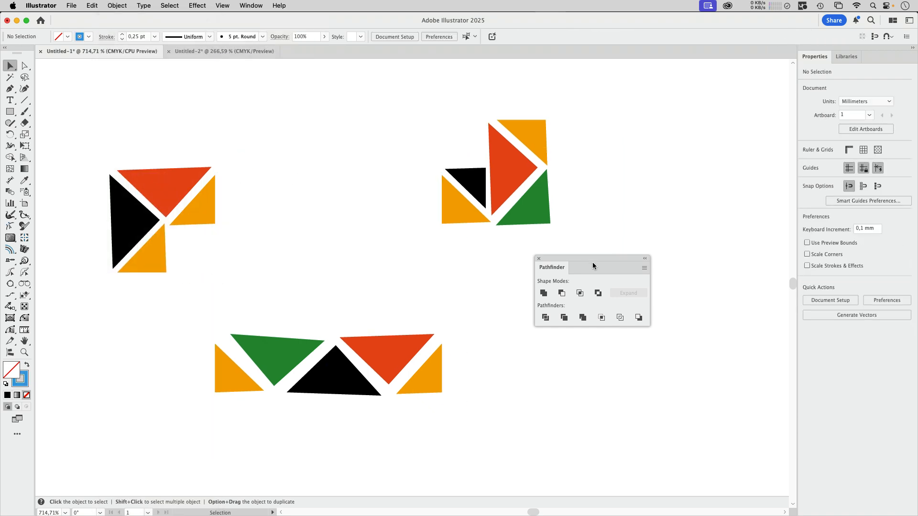
Step: Create a new pattern brush from the side tile, accepting the default Pattern Brush options
click(242, 5)
click(258, 235)
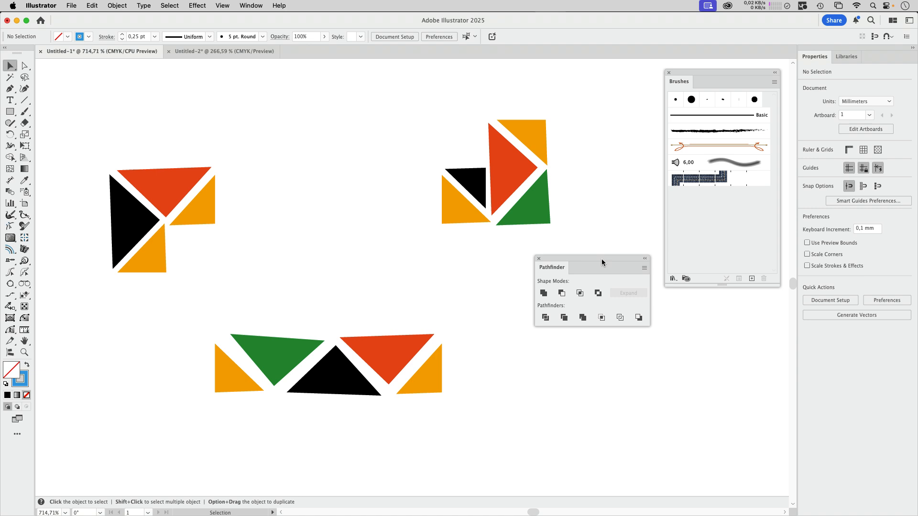
drag(602, 259, 285, 62)
drag(517, 303, 196, 430)
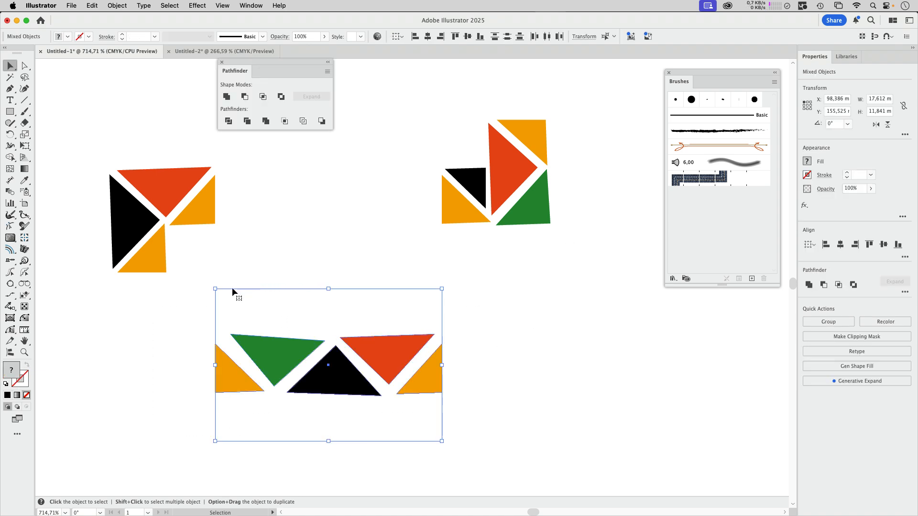
mouse_move(393, 358)
mouse_down()
mouse_move(652, 237)
mouse_move(689, 239)
mouse_up()
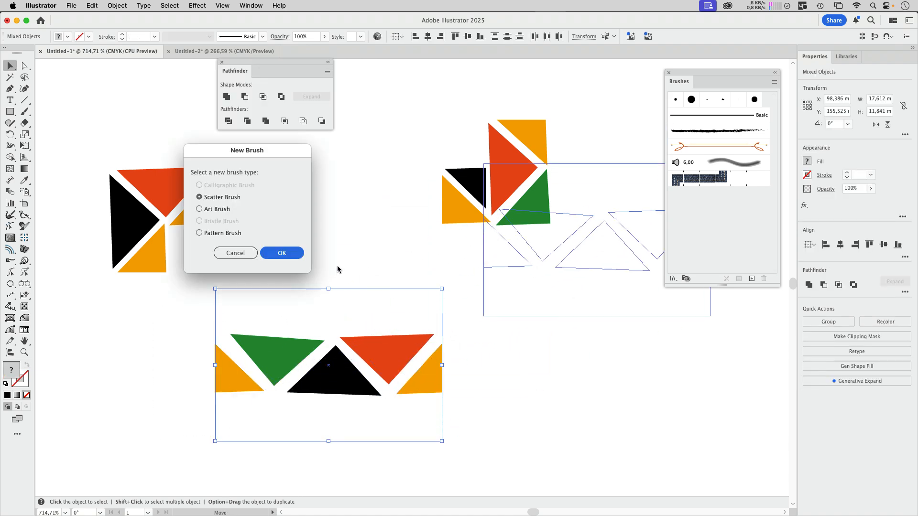
click(231, 233)
click(283, 253)
click(444, 372)
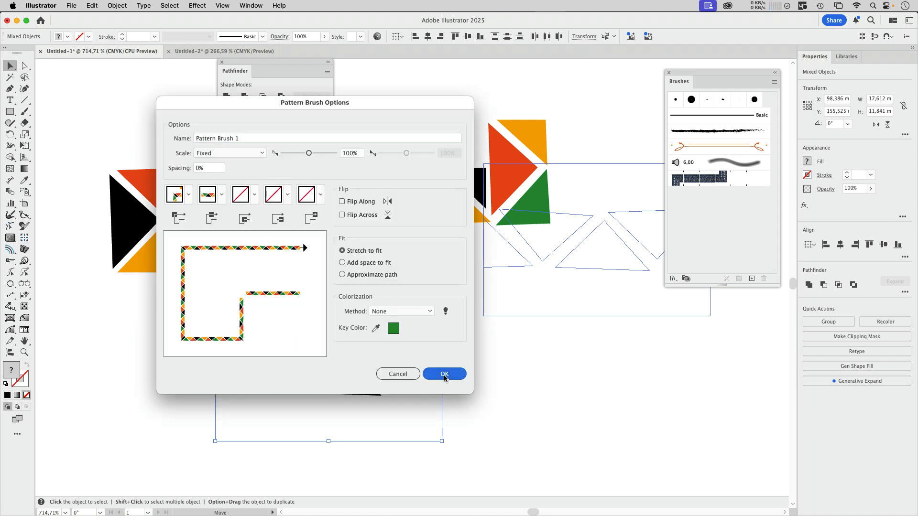
Step: Add the outer-corner tile with its frame to the triangle pattern brush as its outer corner
drag(64, 85, 194, 282)
mouse_move(216, 225)
mouse_down()
mouse_move(343, 250)
mouse_move(709, 214)
mouse_move(672, 197)
mouse_up()
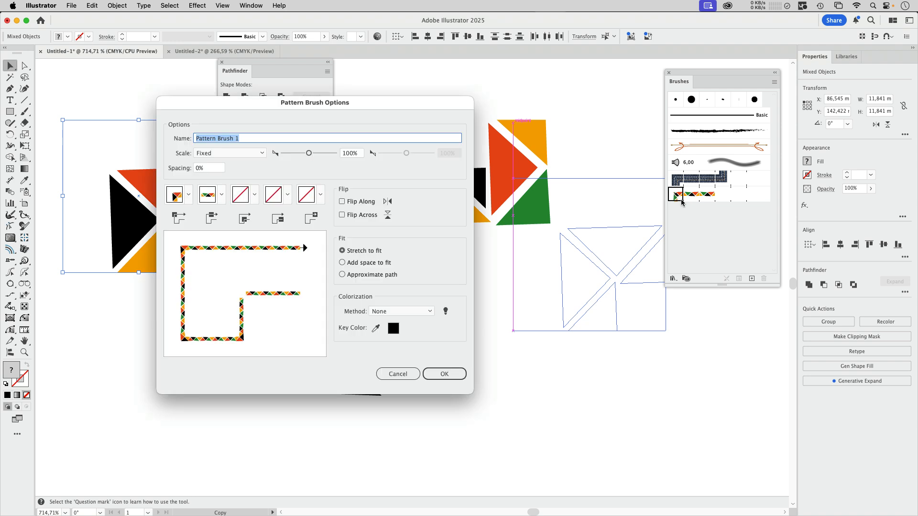
click(441, 373)
Step: Rotate the inner-corner tile 180° with its frame and assign it to the pattern brush's inner corner
drag(611, 84, 432, 253)
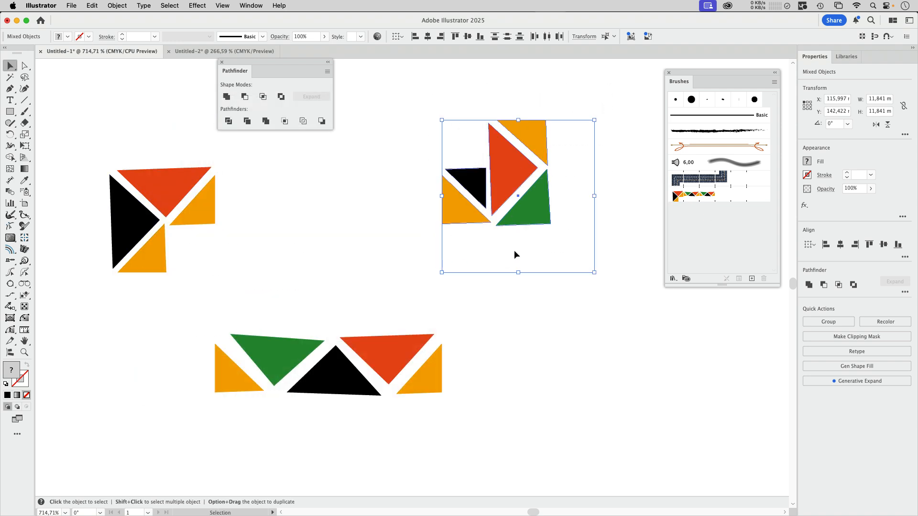
drag(600, 275, 431, 152)
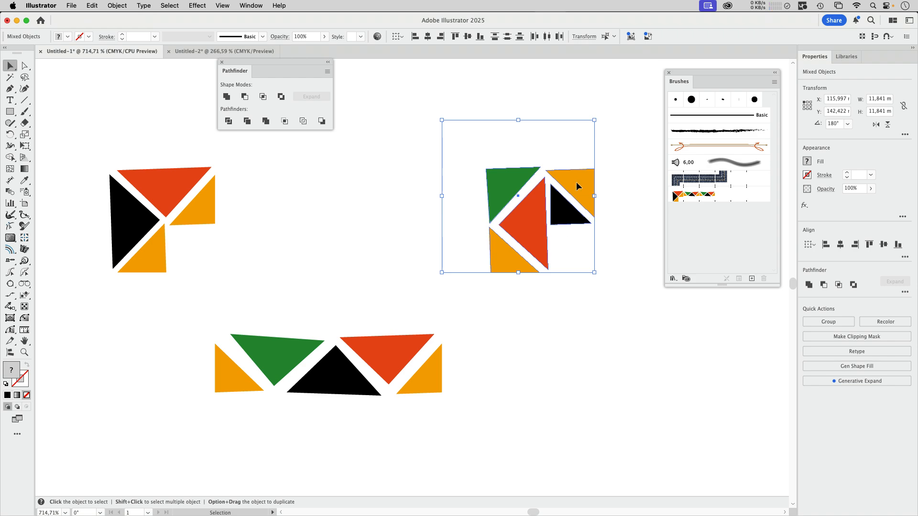
mouse_move(576, 181)
mouse_down()
mouse_move(711, 213)
mouse_move(727, 200)
mouse_up()
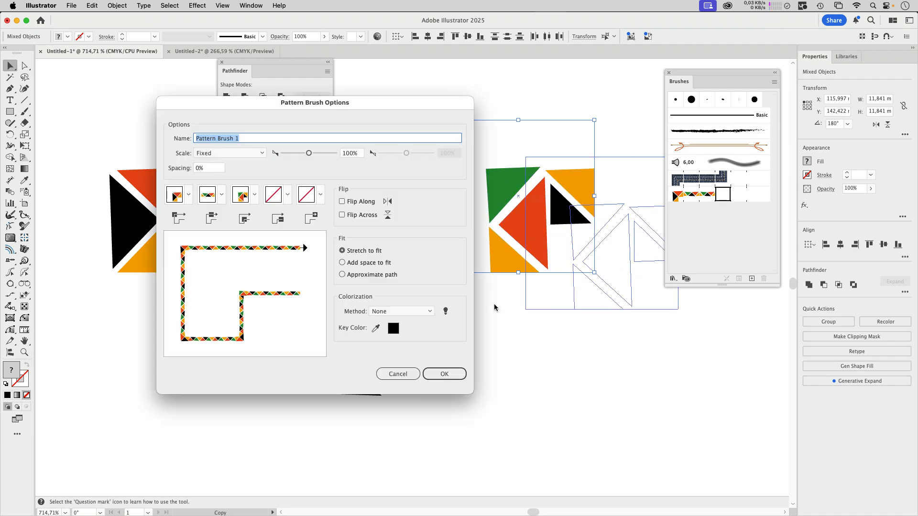
click(447, 374)
Step: Draw a rectangle about 44 × 32 mm below the side tile and apply the triangle pattern brush to it
key(super+plus)
key(super+minus)
key(super+minus)
drag(493, 375, 475, 148)
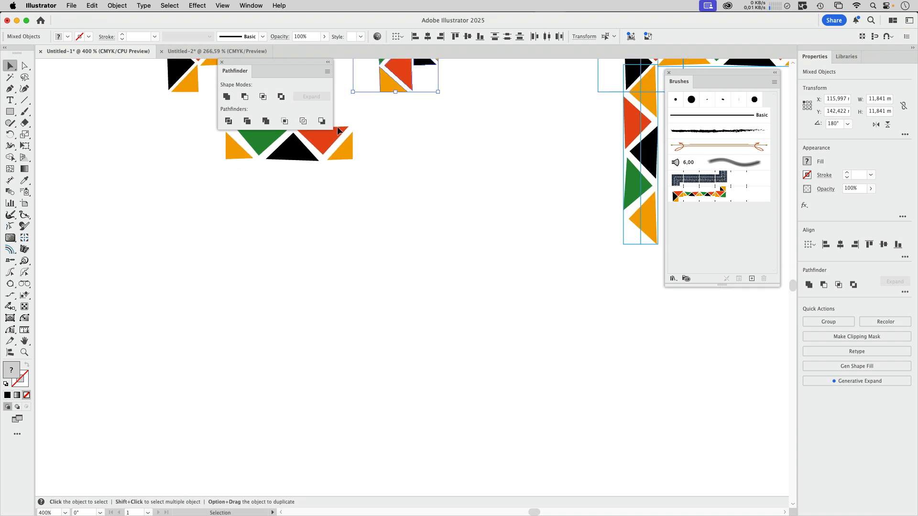
key(m)
drag(181, 236, 498, 466)
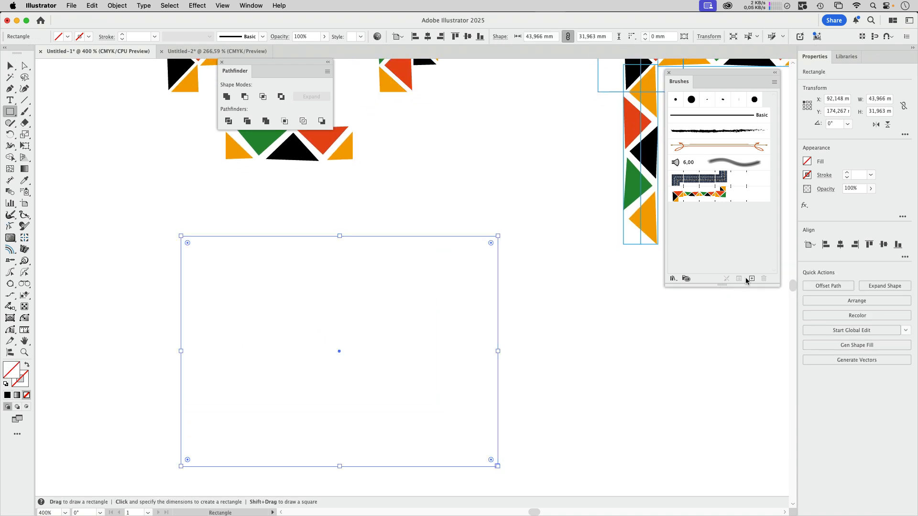
click(718, 195)
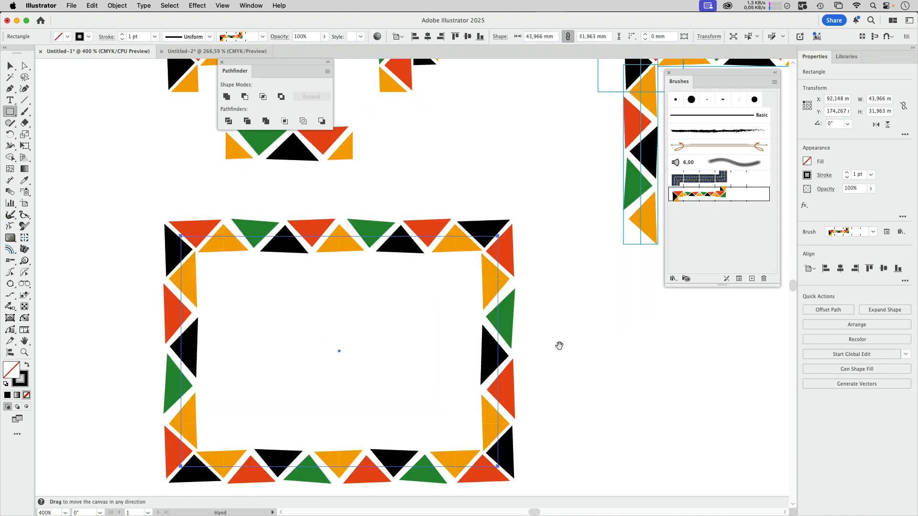
Step: Draw a stepped open path beside the rectangle with the Pen tool, with straight segments about 29, 43 and 22 mm long
drag(560, 345, 463, 194)
key(p)
click(512, 433)
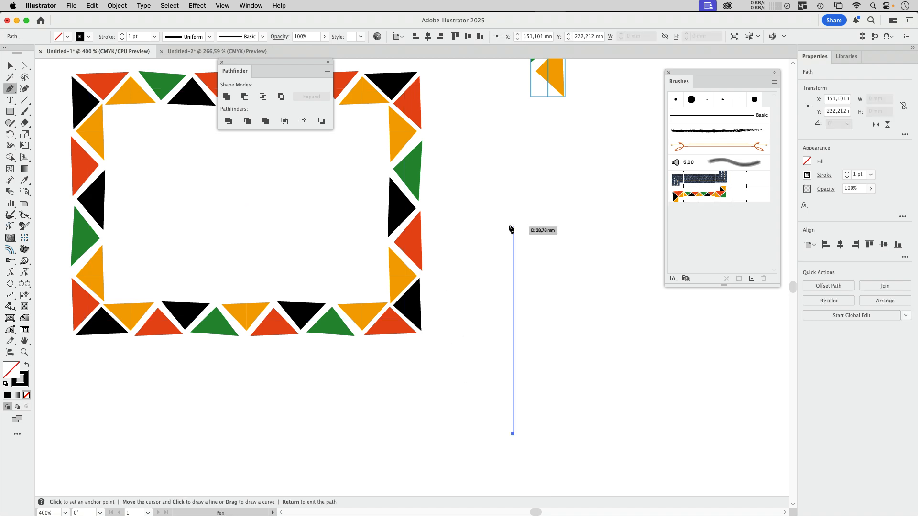
shift+click(511, 225)
drag(546, 298, 266, 334)
shift+click(545, 262)
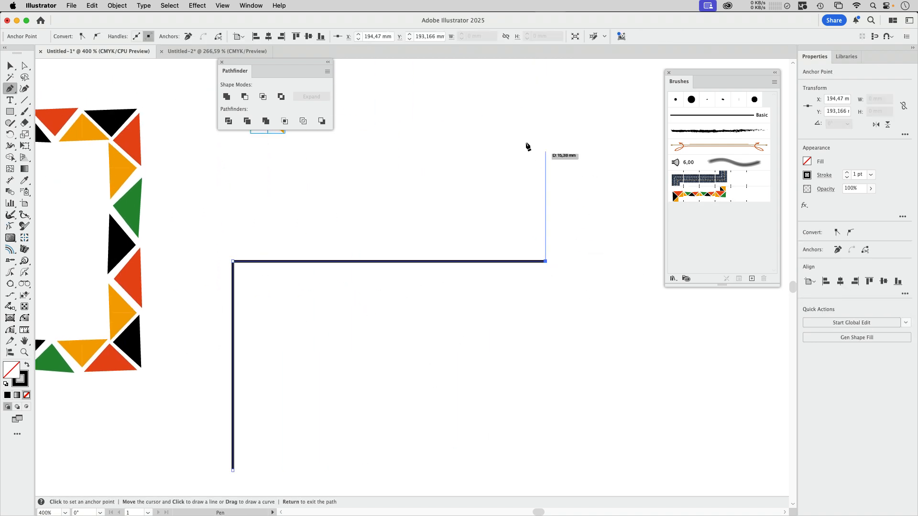
shift+click(546, 99)
Step: Apply the triangle pattern brush to the stepped path and deselect it to inspect the corners
click(725, 200)
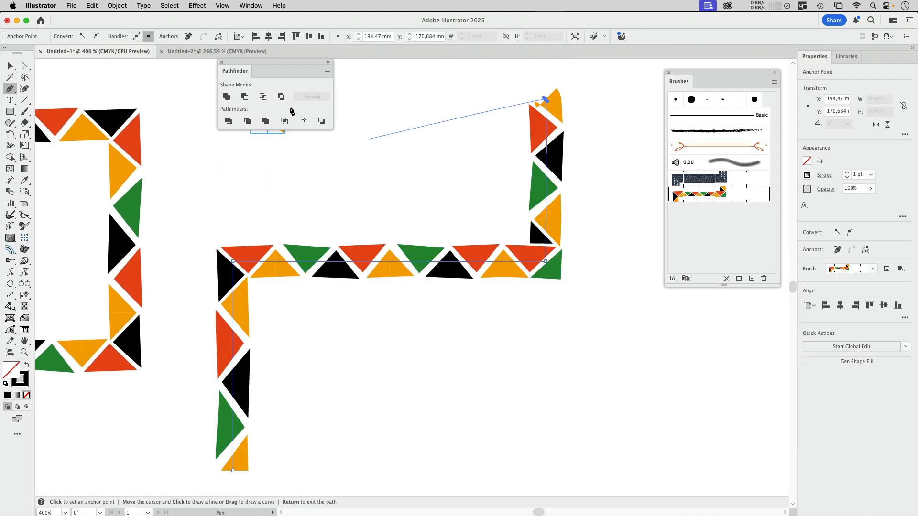
key(v)
click(603, 316)
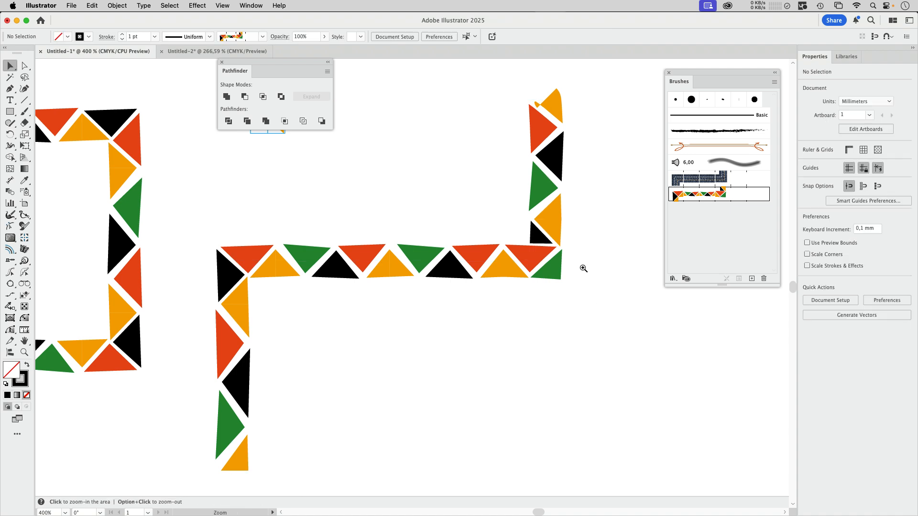
scroll(582, 267, up, 3)
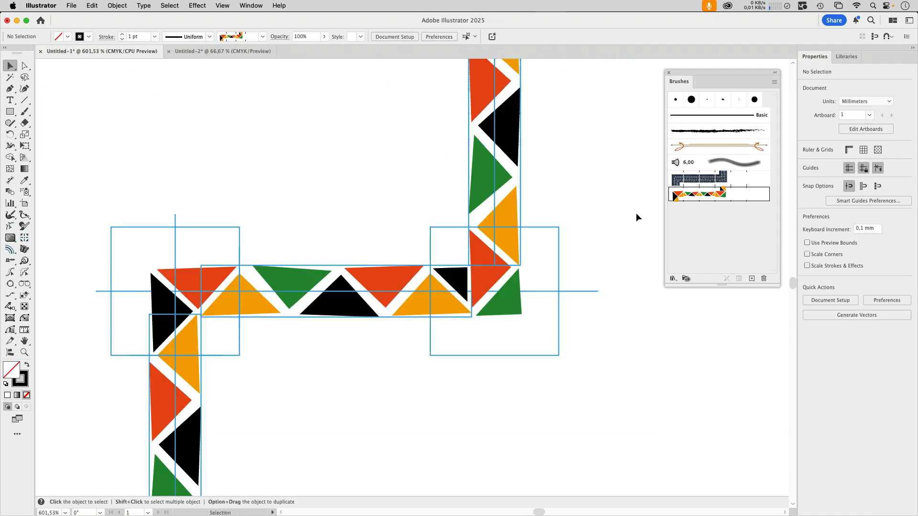